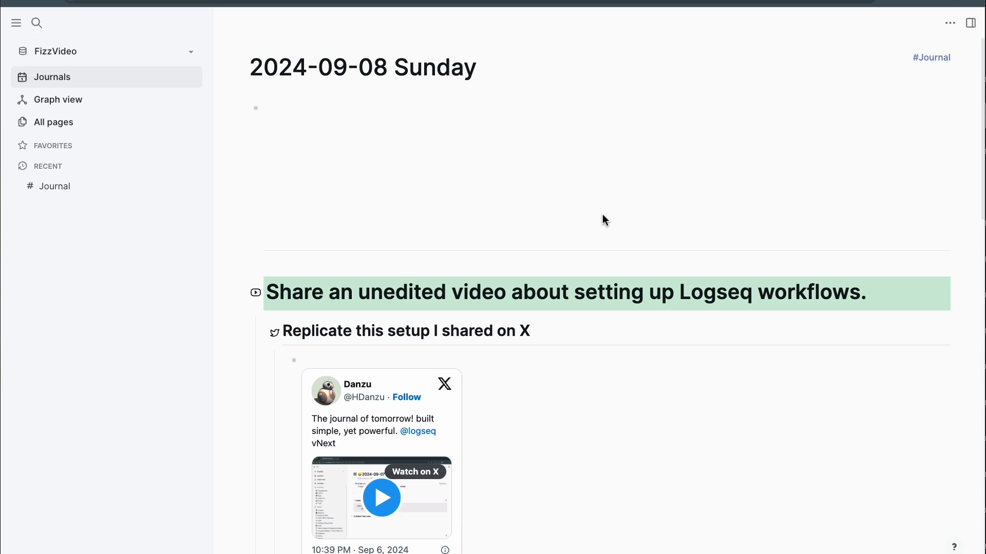
# Step: Turn the Workflows, A Tiny Task tracker and Habit Tracker blocks under "What are building today?" into tasks
pyautogui.scroll(-4, 576, 246)
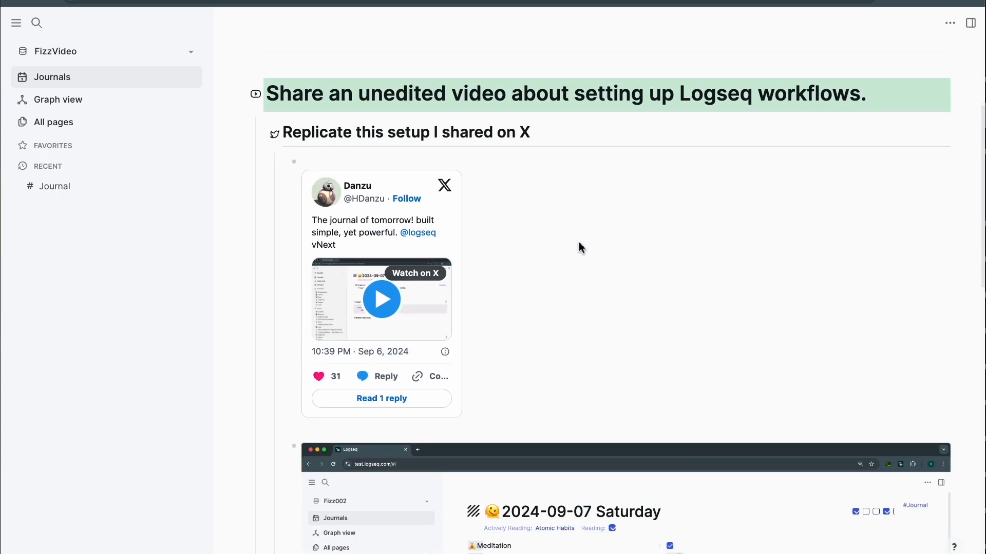
pyautogui.scroll(-7, 579, 247)
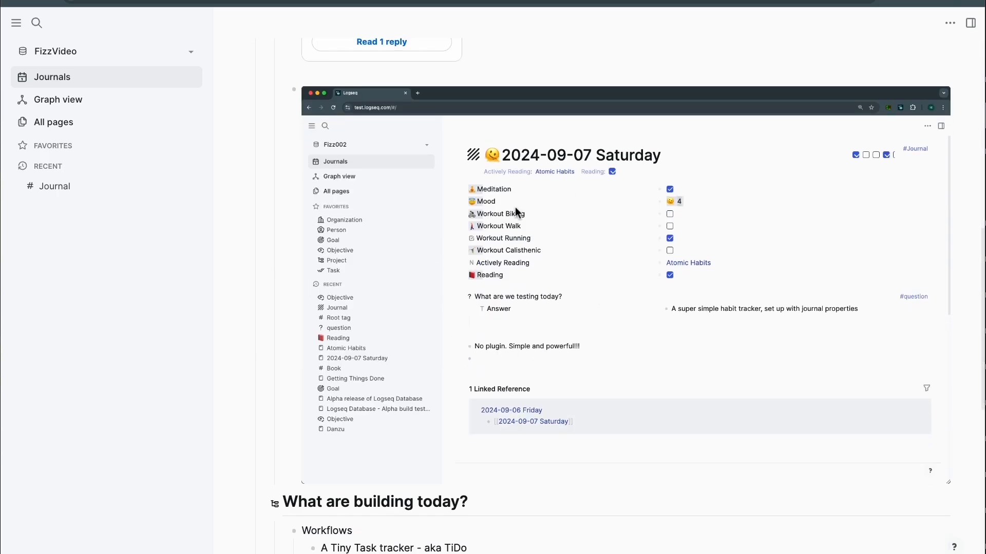
pyautogui.scroll(-8, 594, 279)
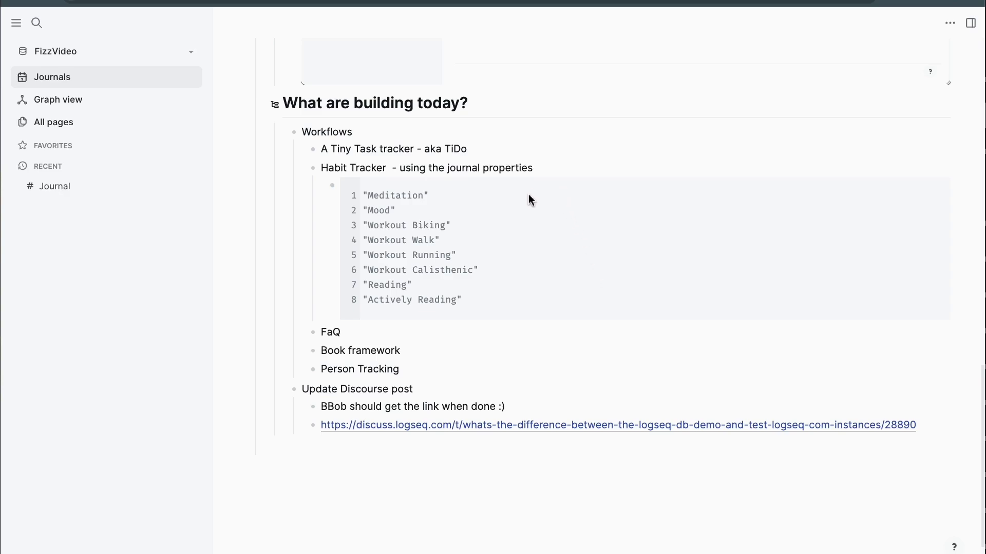
pyautogui.click(385, 133)
pyautogui.hotkey('ctrl', 'Return')
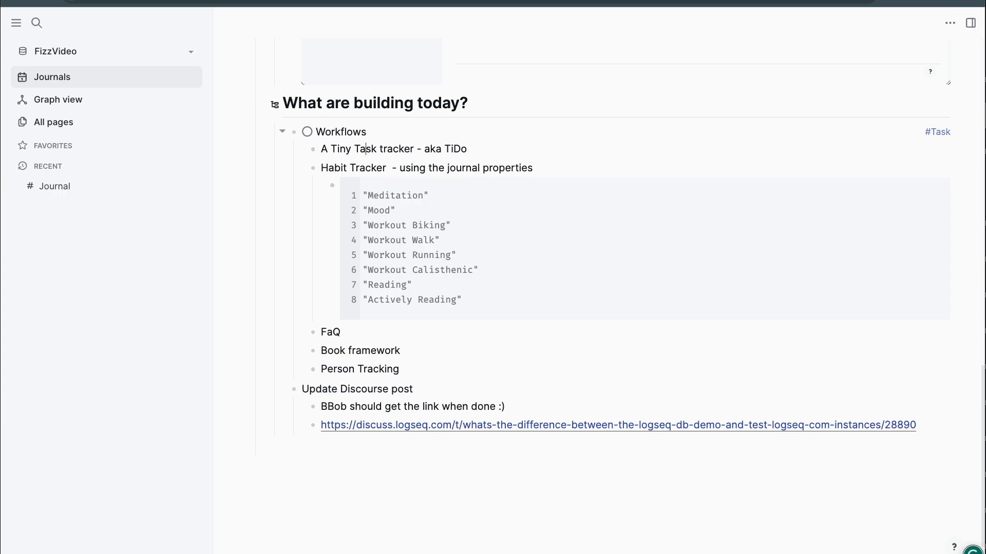
pyautogui.hotkey('ctrl', 'Return')
pyautogui.hotkey('ctrl', 'Return')
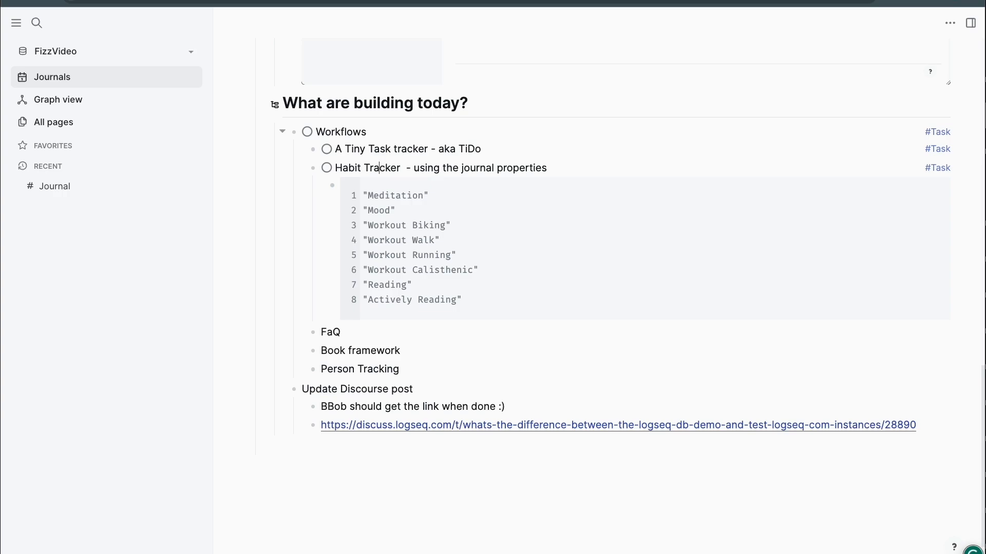
# Step: Turn the FaQ, Book framework and Person Tracking blocks into tasks
pyautogui.click(354, 184)
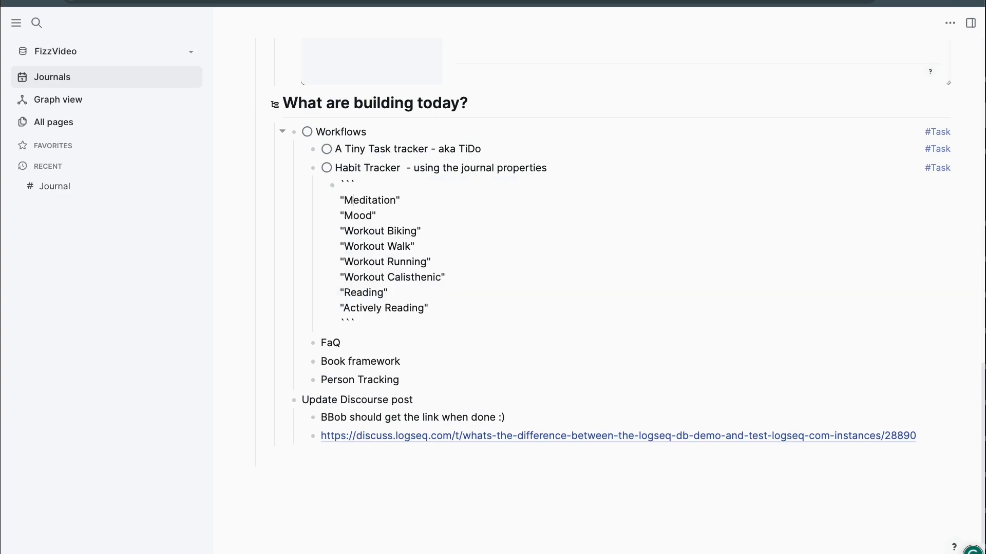
pyautogui.click(349, 343)
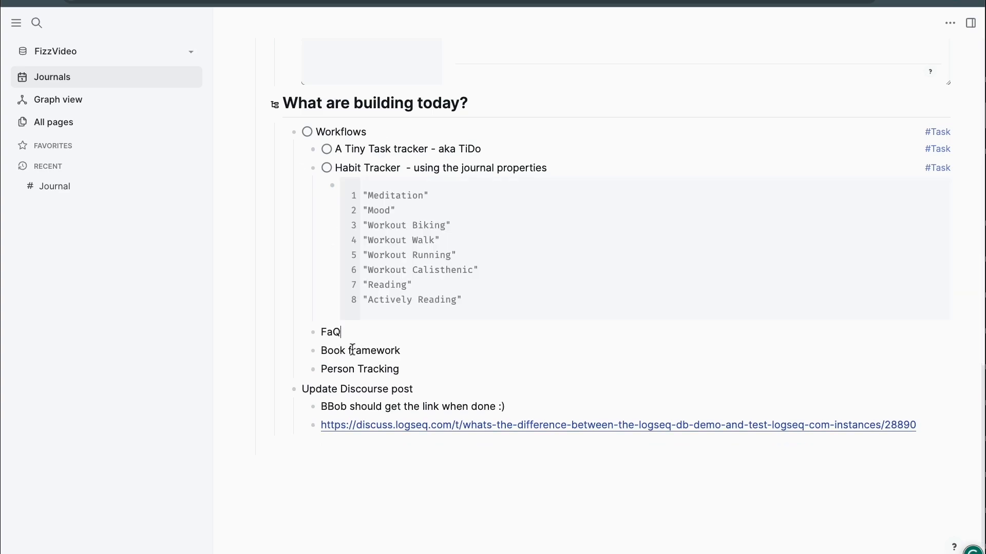
pyautogui.hotkey('ctrl', 'Return')
pyautogui.click(390, 352)
pyautogui.hotkey('ctrl', 'Return')
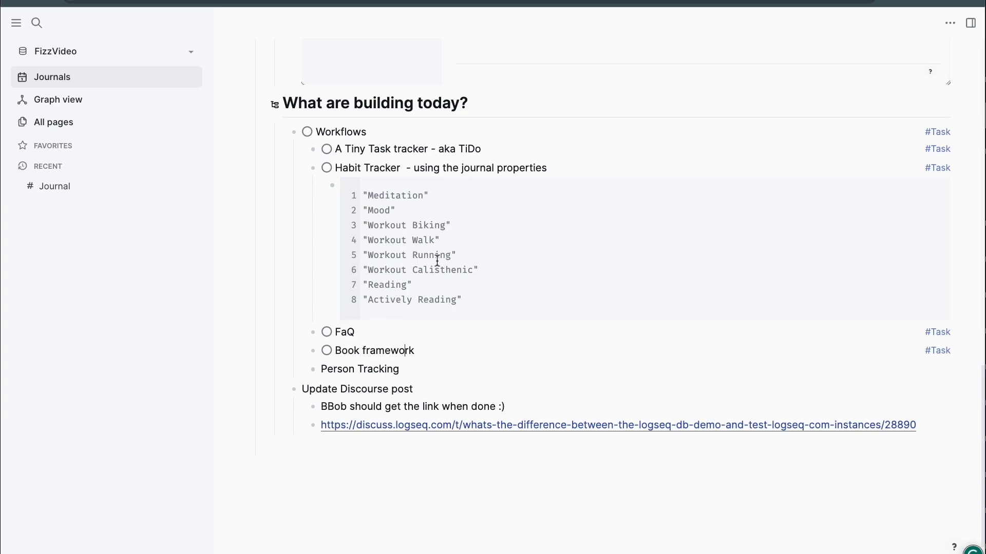
pyautogui.click(412, 369)
pyautogui.hotkey('ctrl', 'Return')
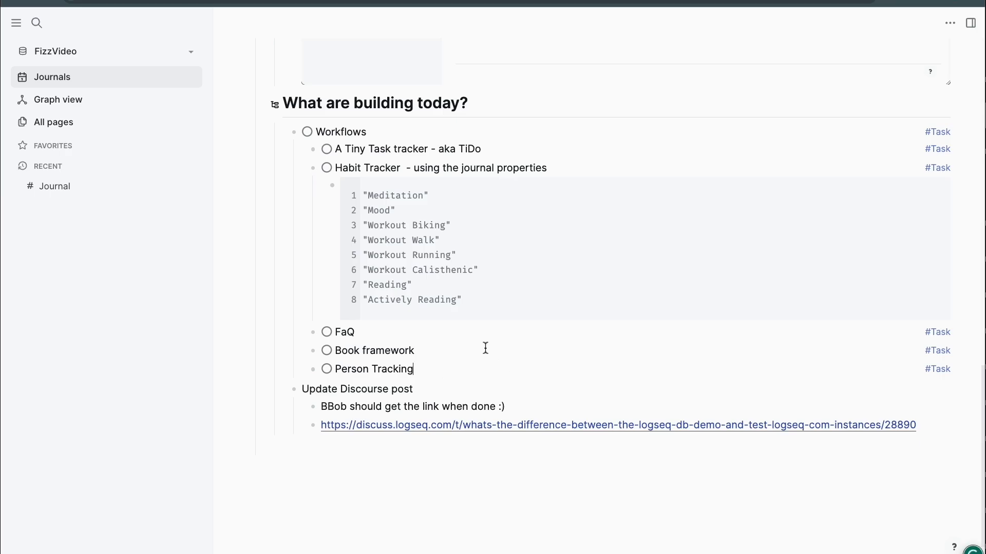
# Step: Open the Journal tag's page from today's journal and add the existing Mood property to its tag properties
pyautogui.scroll(10, 524, 306)
pyautogui.scroll(4, 521, 301)
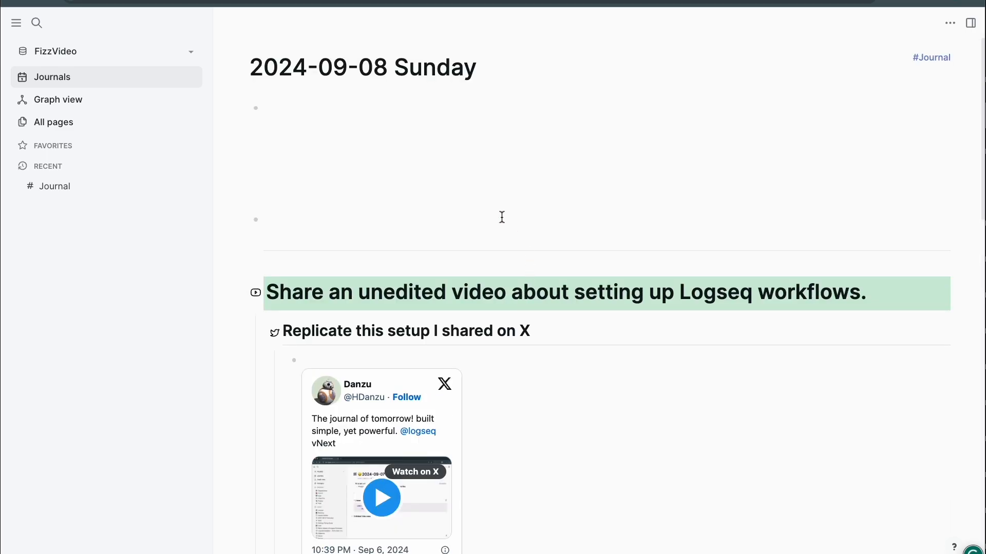
pyautogui.click(350, 105)
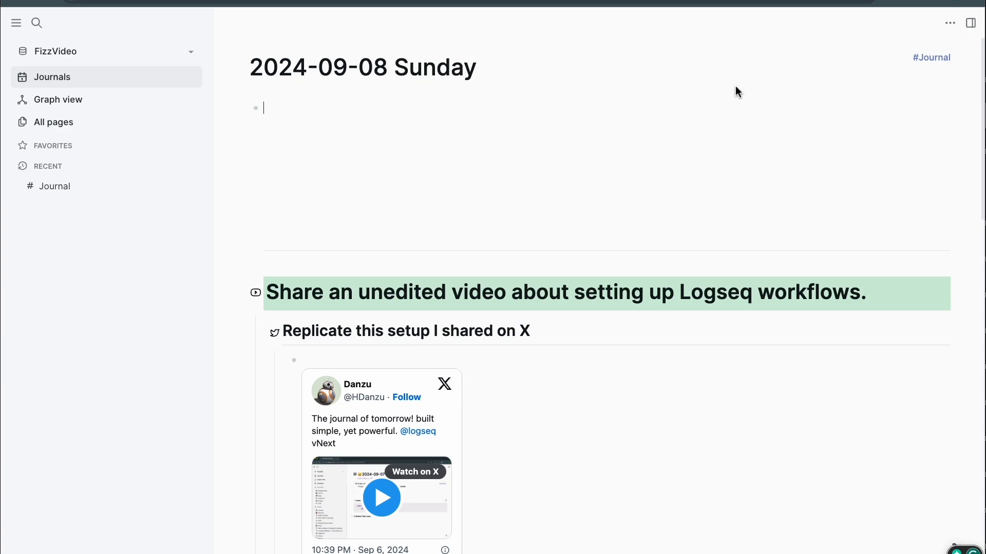
pyautogui.click(937, 67)
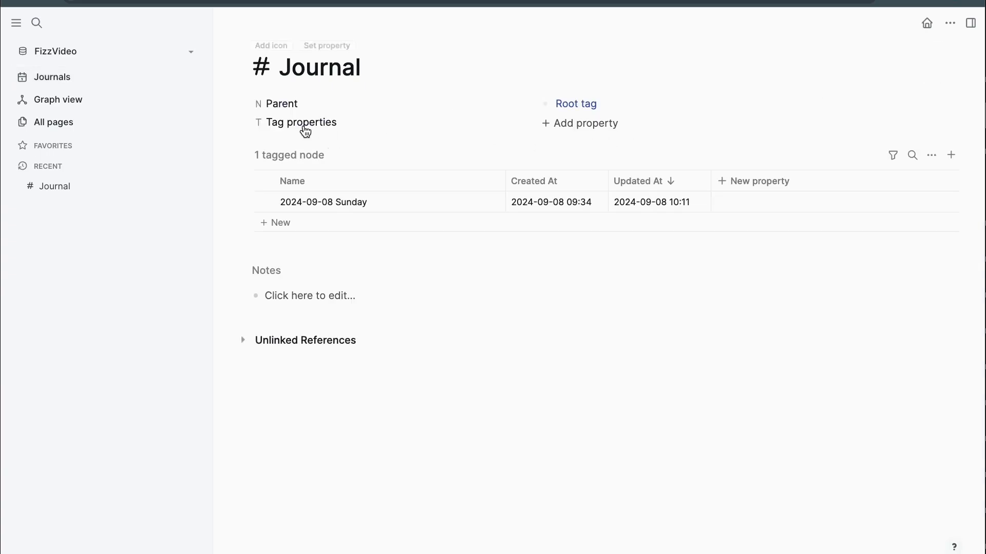
pyautogui.click(305, 125)
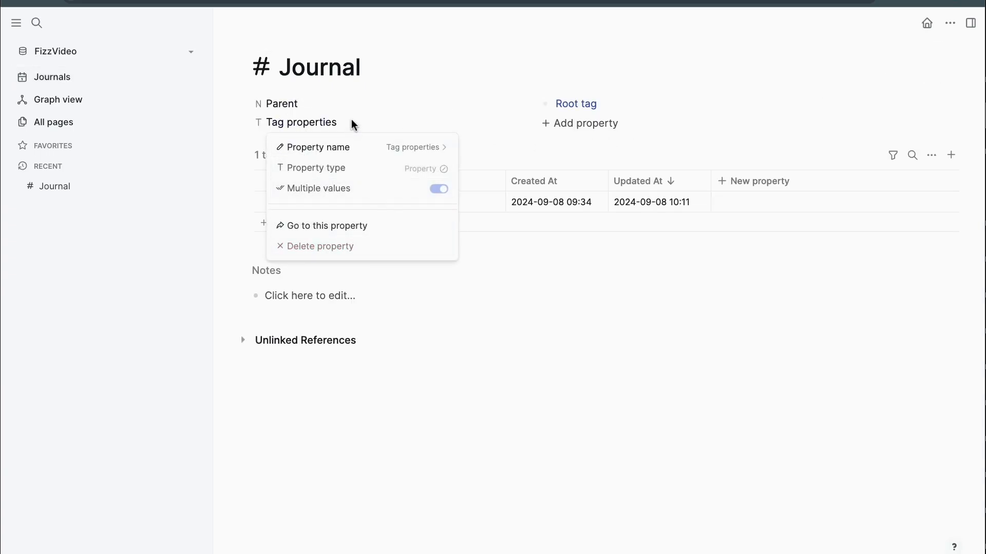
pyautogui.click(568, 138)
pyautogui.click(569, 128)
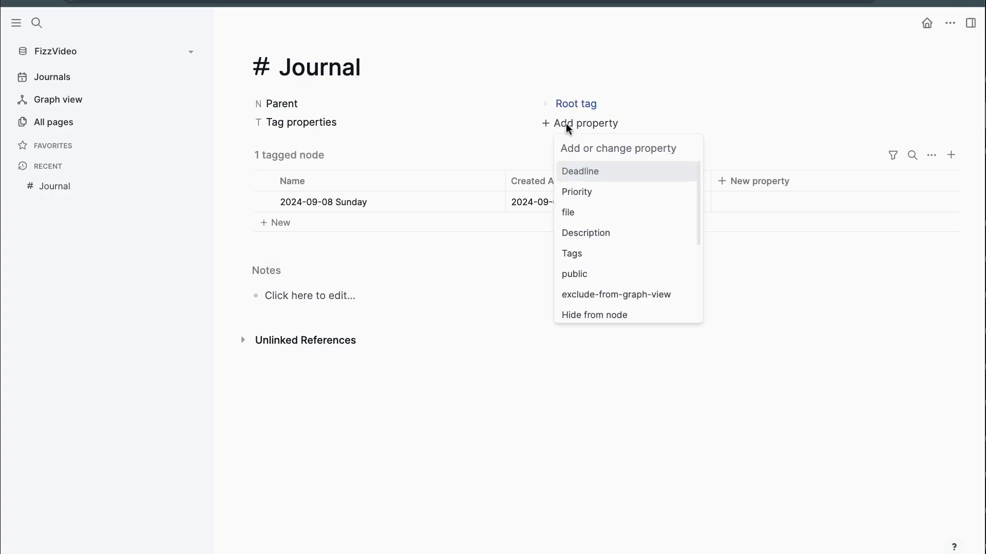
pyautogui.write('Mood')
pyautogui.press('Return')
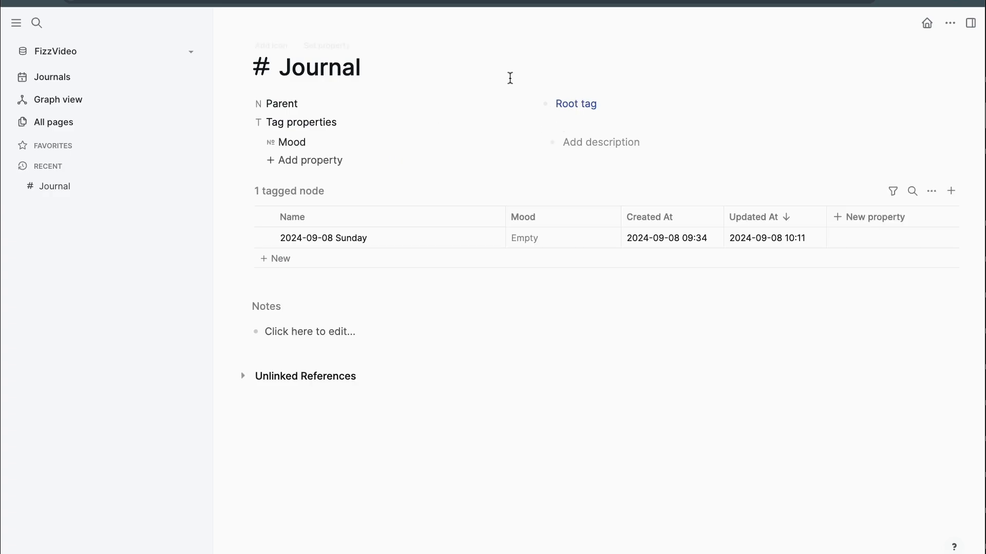
# Step: Set the Mood property's UI position to Beginning of the block and review its available choices and property type
pyautogui.click(292, 142)
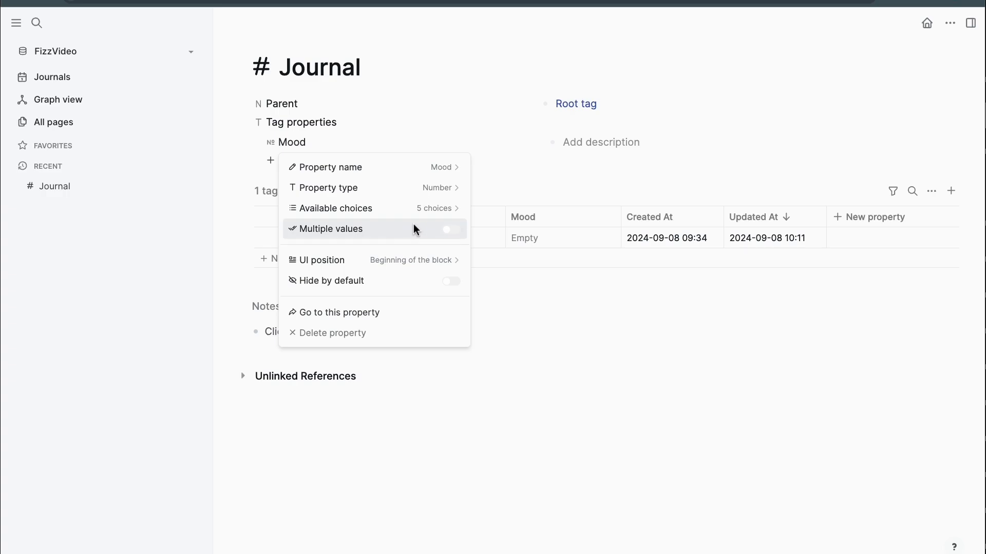
pyautogui.moveTo(412, 266)
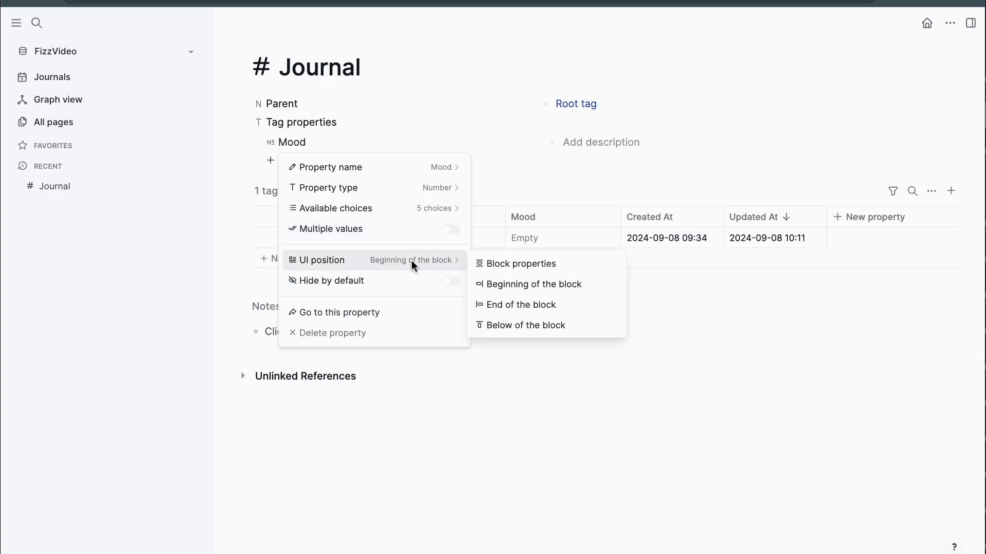
pyautogui.click(531, 286)
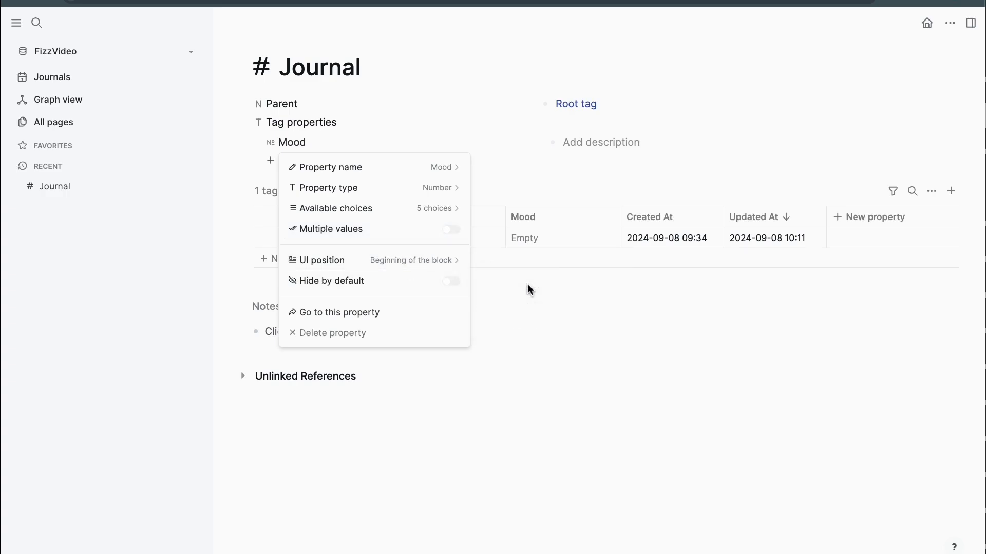
pyautogui.moveTo(431, 216)
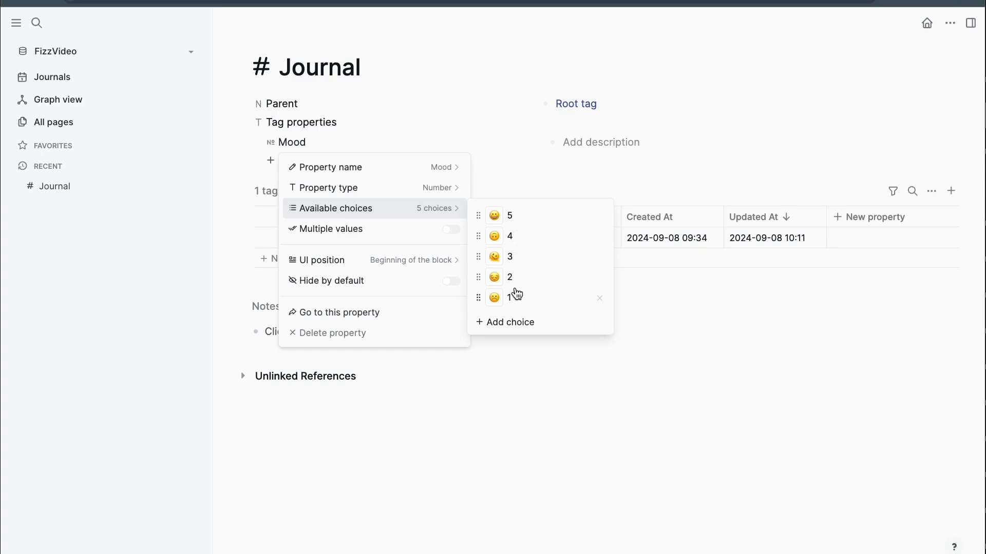
pyautogui.moveTo(425, 191)
pyautogui.moveTo(398, 266)
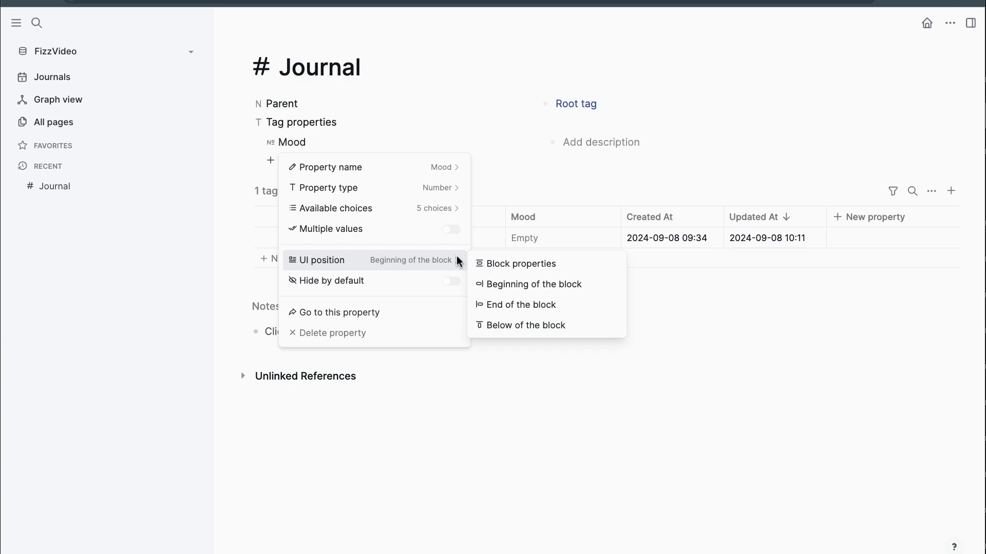
pyautogui.press('Escape')
# Step: Add a new tag property named Workout Biking with the Checkbox type to the Journal tag
pyautogui.click(302, 162)
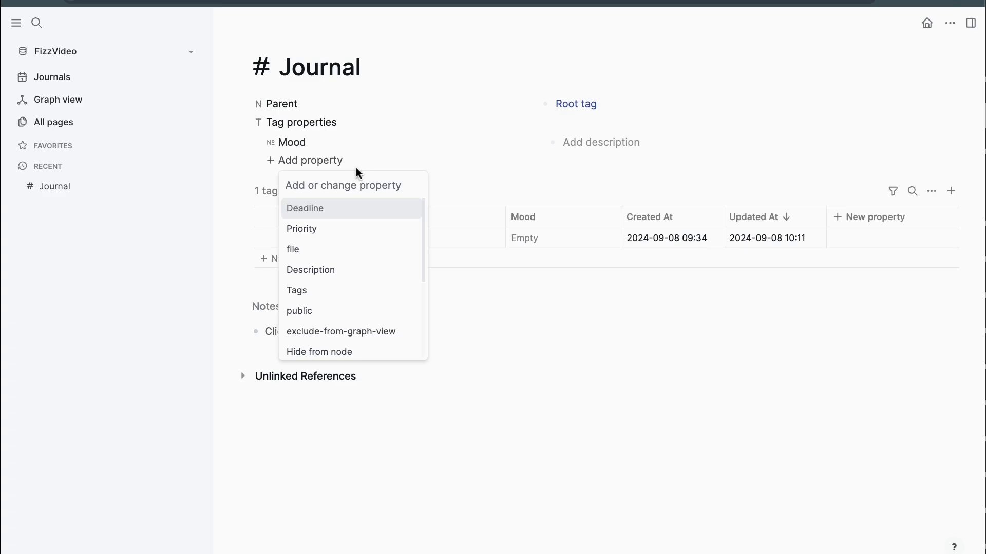
pyautogui.write('Workout')
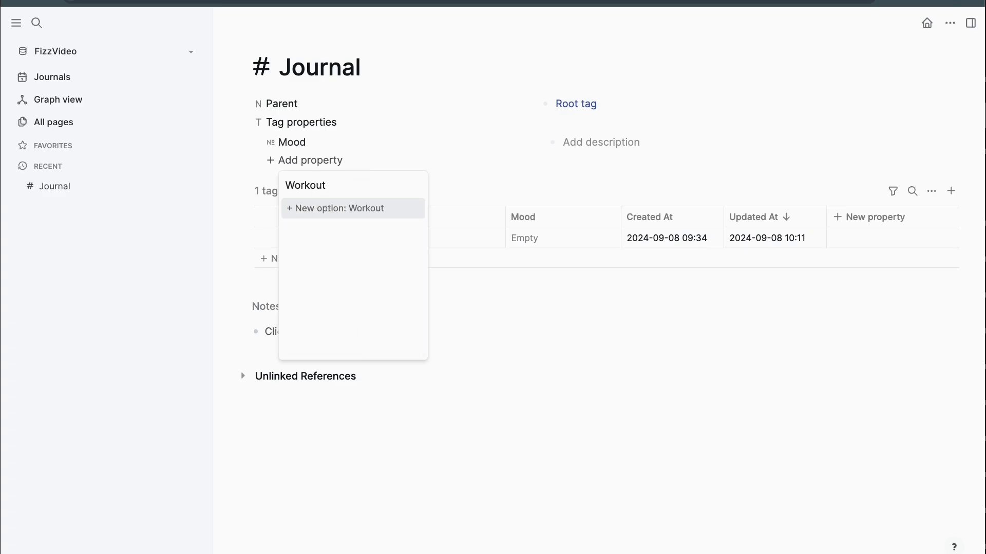
pyautogui.write(' Biking')
pyautogui.press('BackSpace')
pyautogui.write('g')
pyautogui.press('Return')
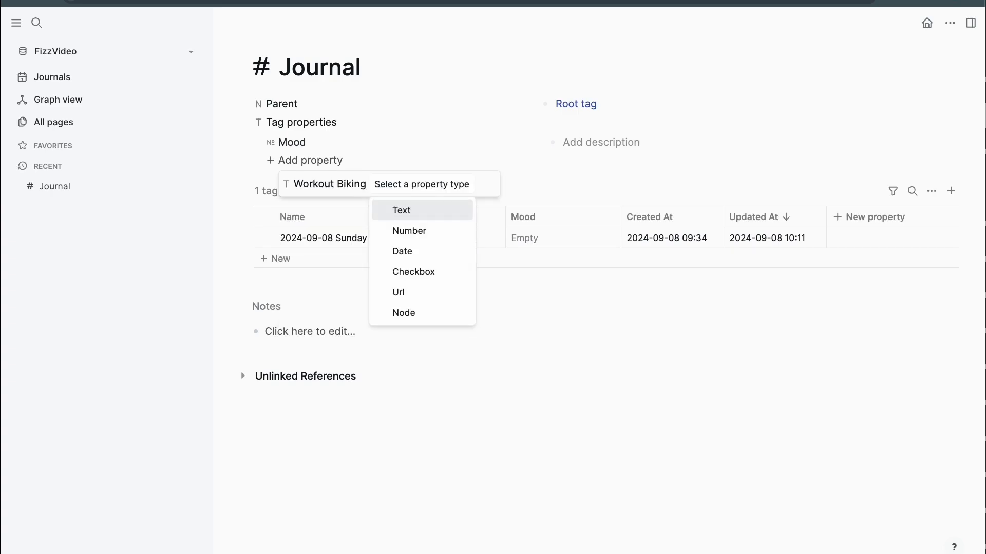
pyautogui.click(431, 268)
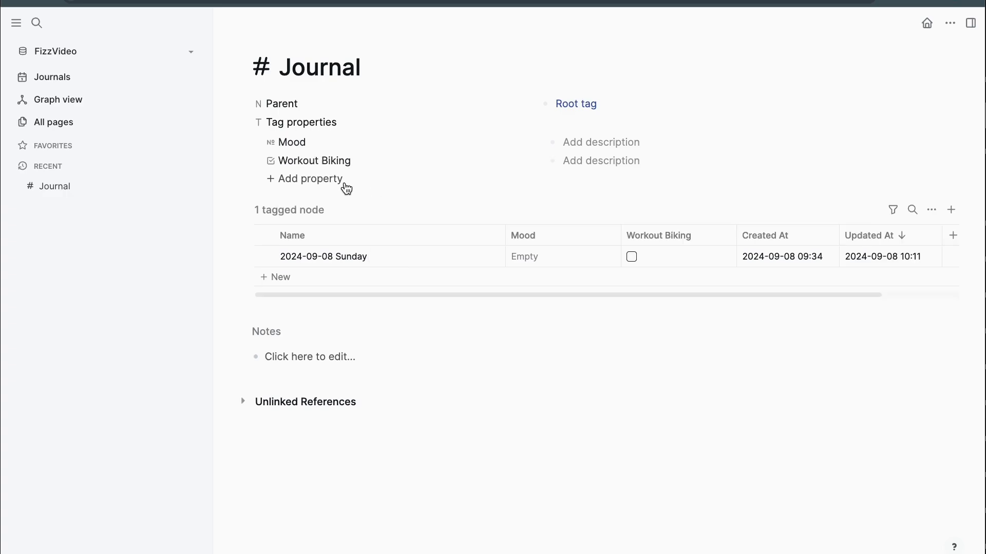
# Step: Set the Workout Biking property's UI position to End of the block
pyautogui.click(332, 162)
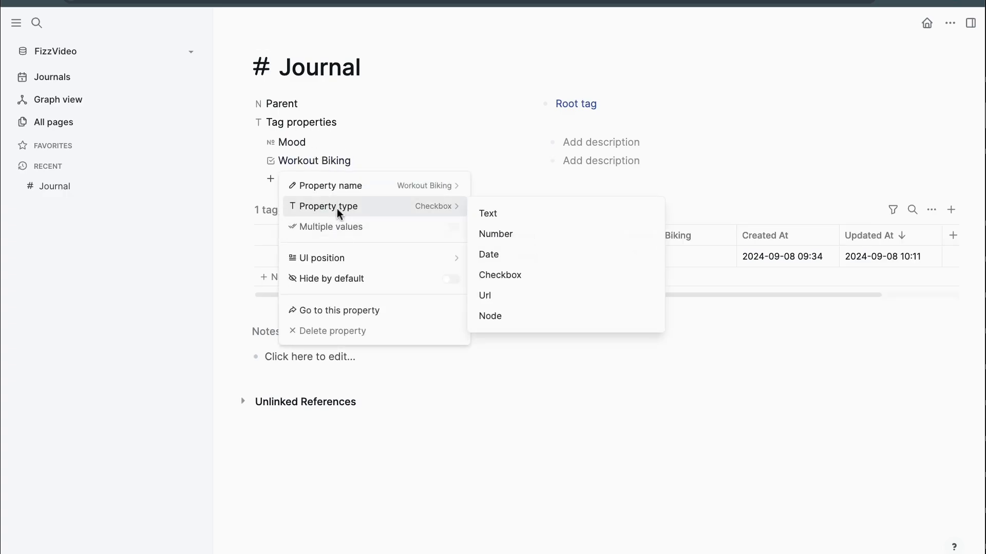
pyautogui.moveTo(337, 267)
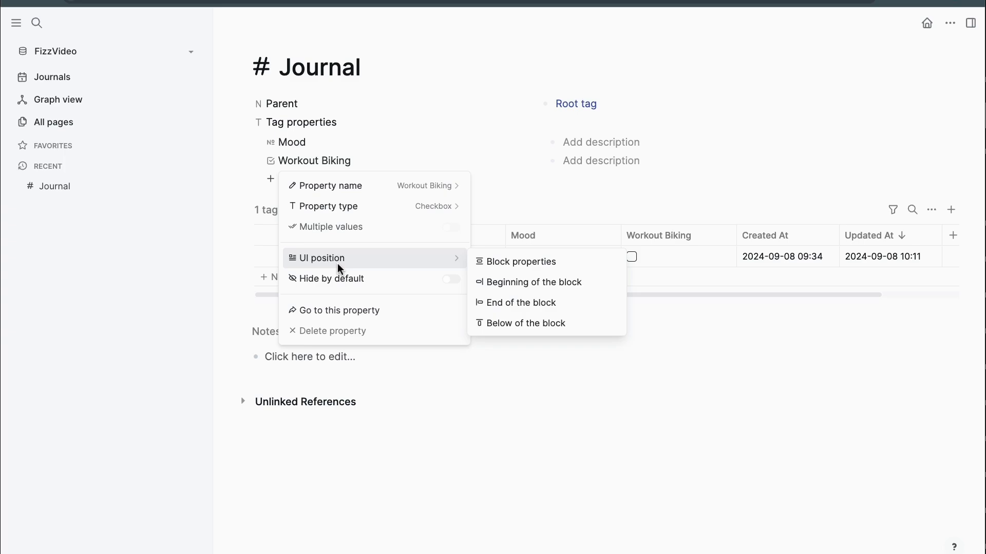
pyautogui.click(494, 308)
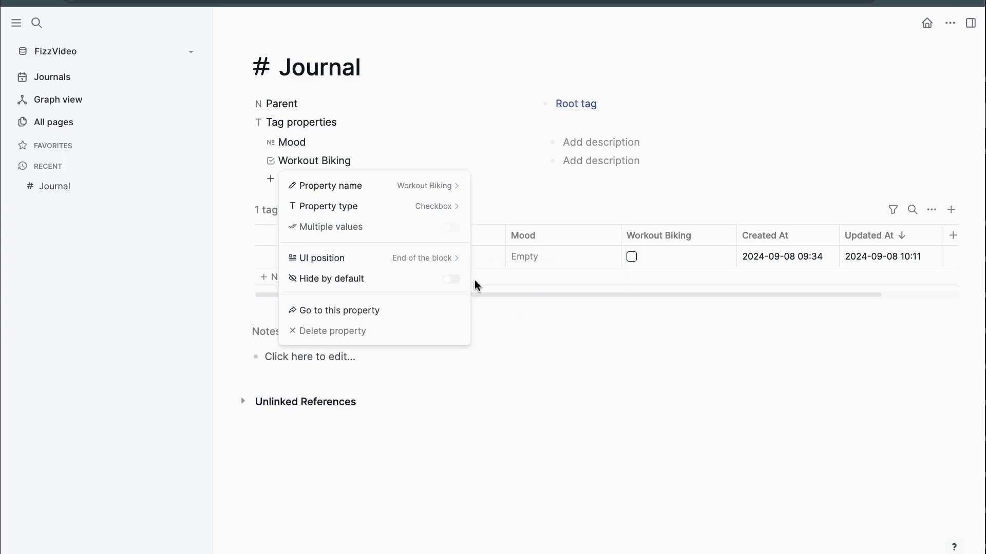
pyautogui.click(341, 165)
# Step: Add a new tag property named Meditaition with the Checkbox type to the Journal tag
pyautogui.click(328, 180)
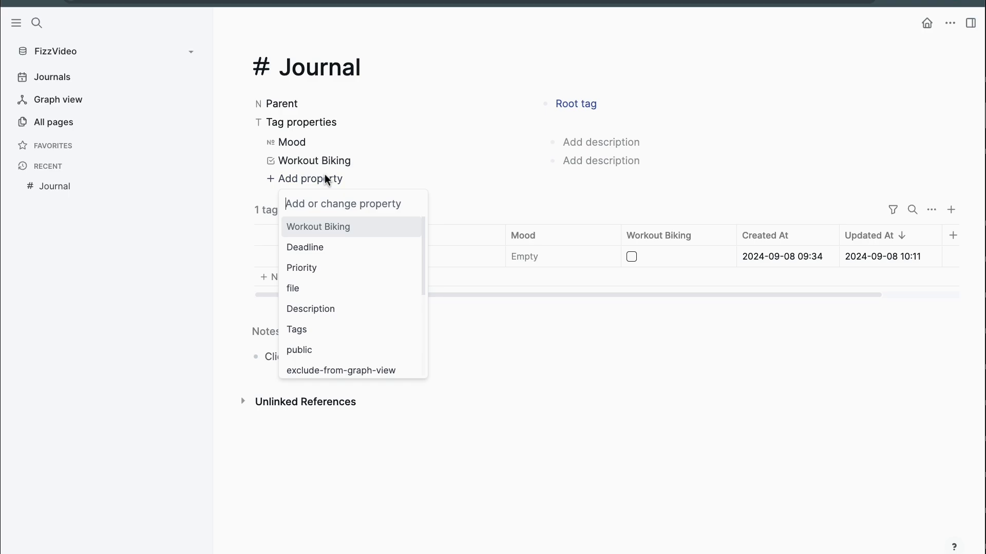
pyautogui.write('Meditaition')
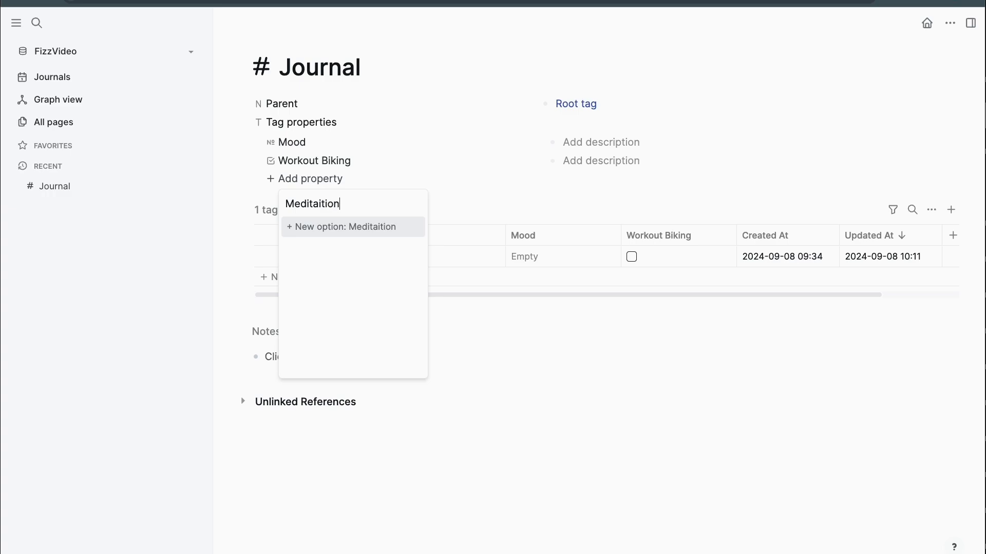
pyautogui.click(368, 232)
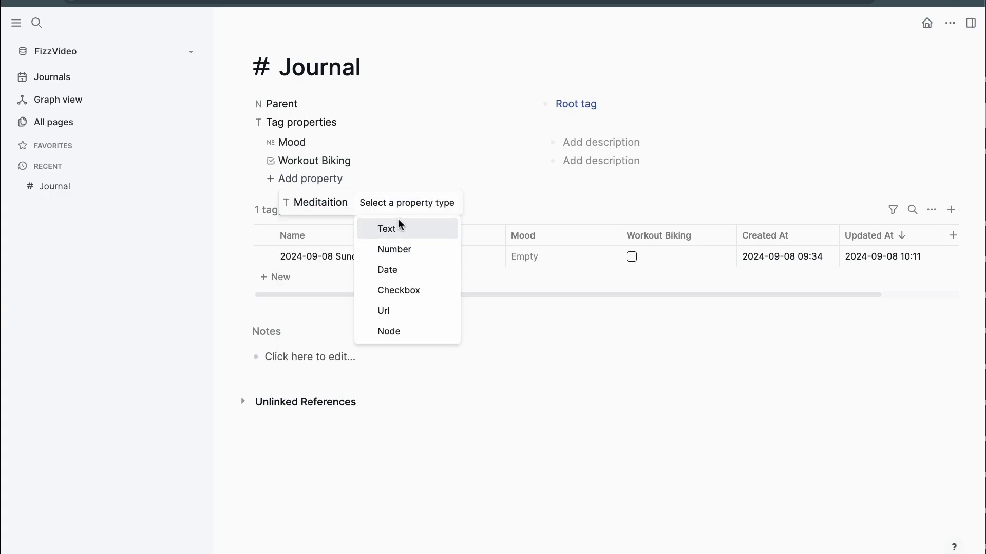
pyautogui.click(409, 289)
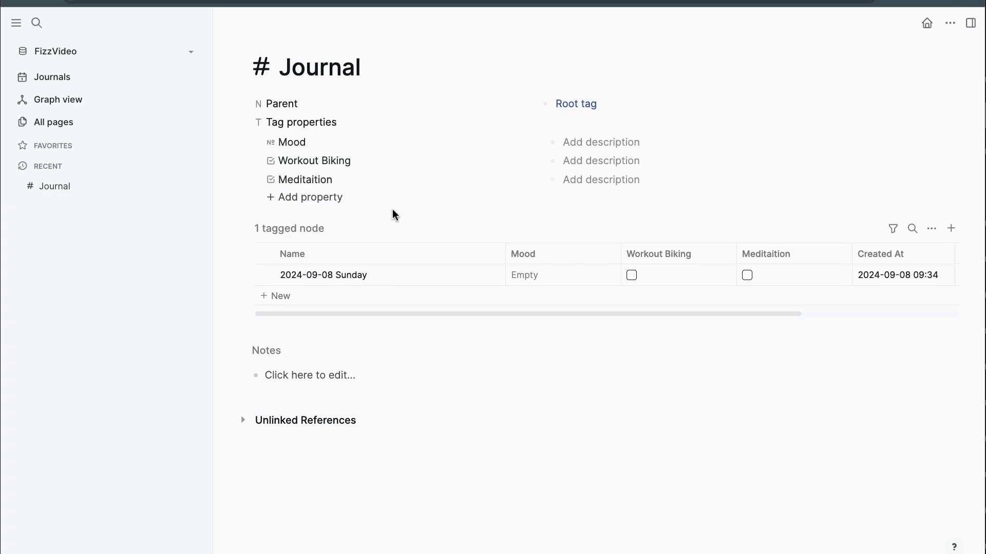
# Step: Set the Meditaition property's UI position to End of the block
pyautogui.click(323, 182)
pyautogui.moveTo(394, 280)
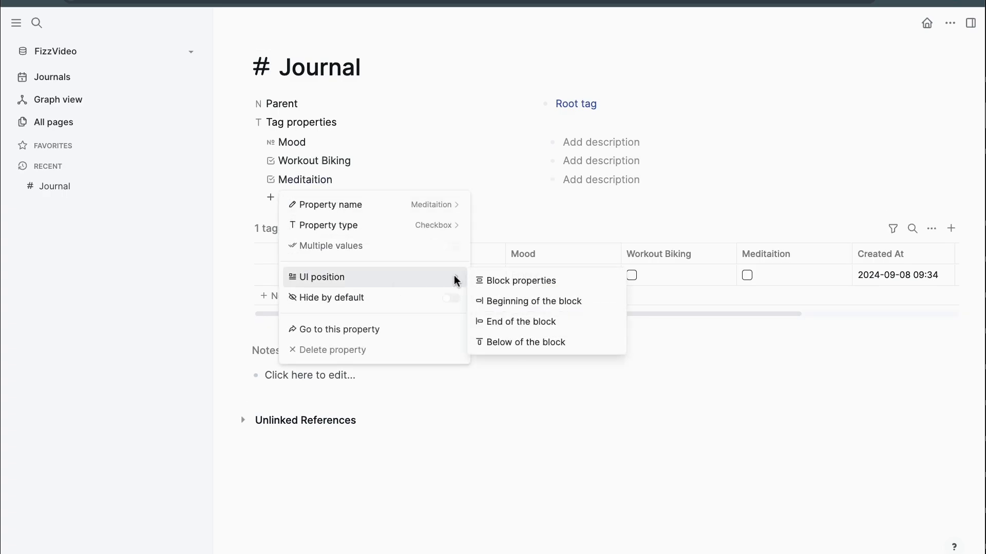
pyautogui.click(522, 323)
pyautogui.click(319, 183)
# Step: Correct the spelling of the Meditaition property's name to Meditation and save it
pyautogui.click(319, 184)
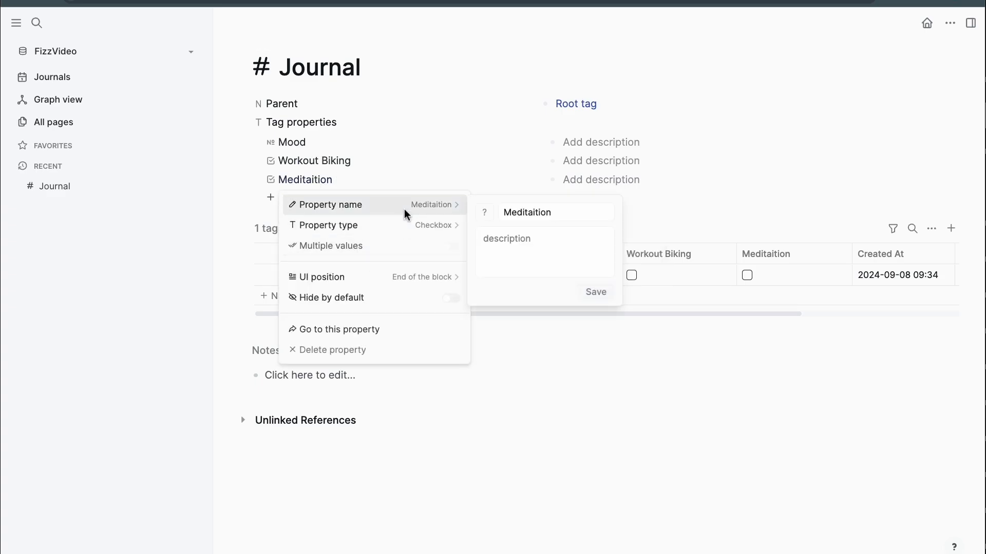
pyautogui.click(534, 212)
pyautogui.press('BackSpace')
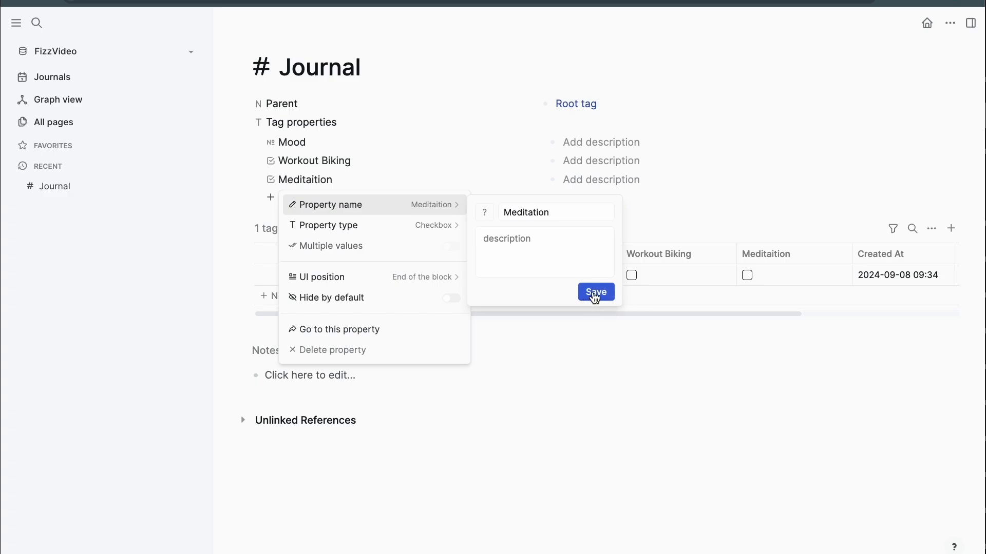
pyautogui.click(594, 297)
pyautogui.click(433, 194)
# Step: Add a new tag property named Reading with the Checkbox type to the Journal tag
pyautogui.click(328, 202)
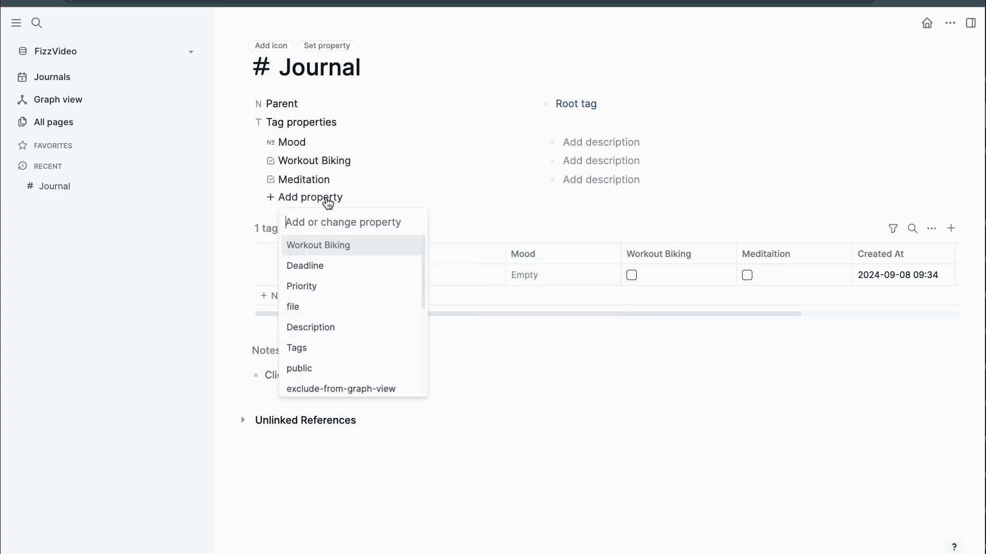
pyautogui.write('Reading')
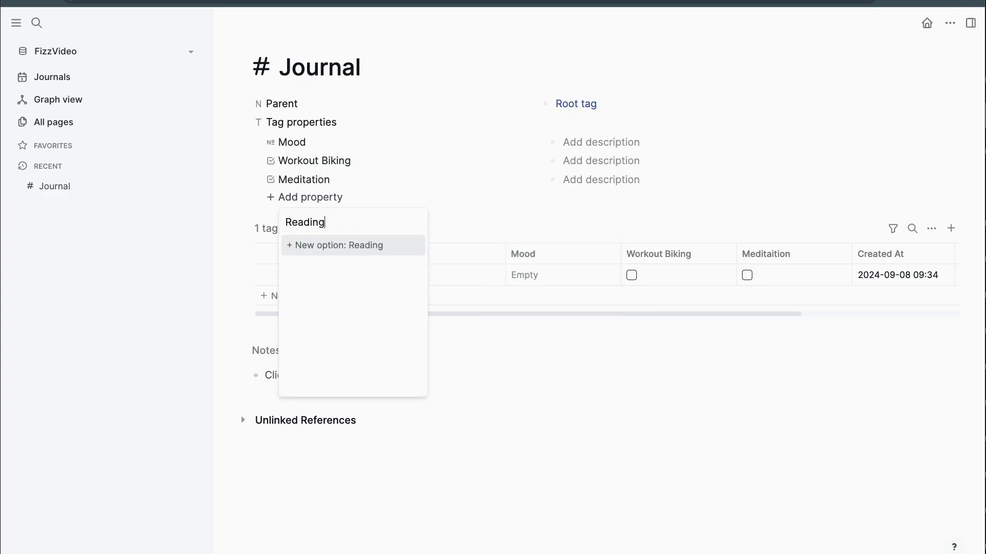
pyautogui.click(359, 249)
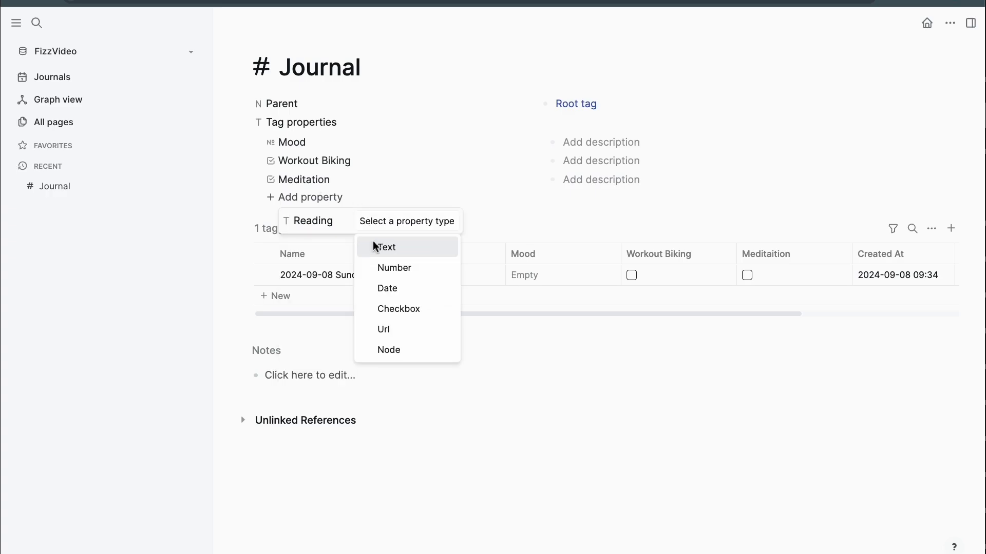
pyautogui.click(399, 318)
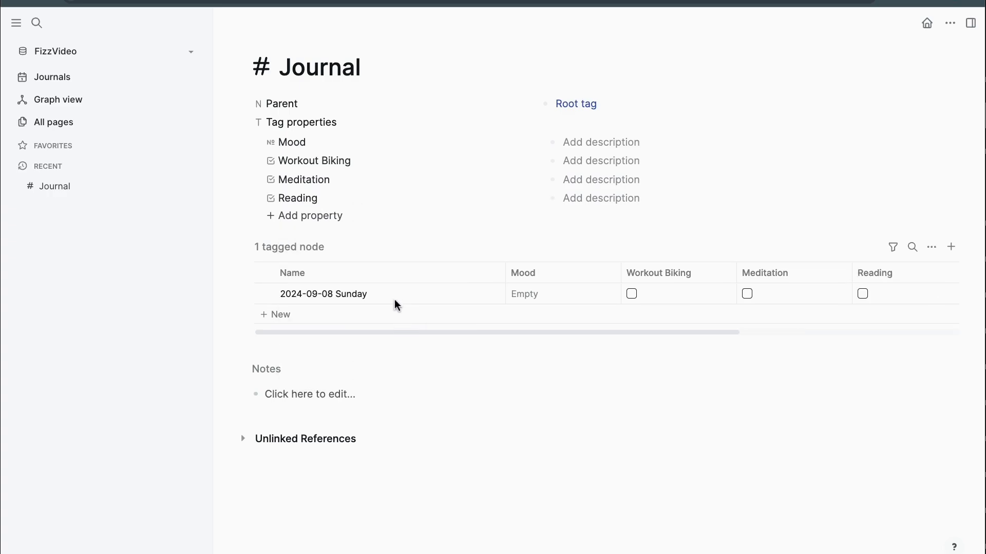
# Step: Set the Reading property's UI position to Below of the block
pyautogui.click(307, 200)
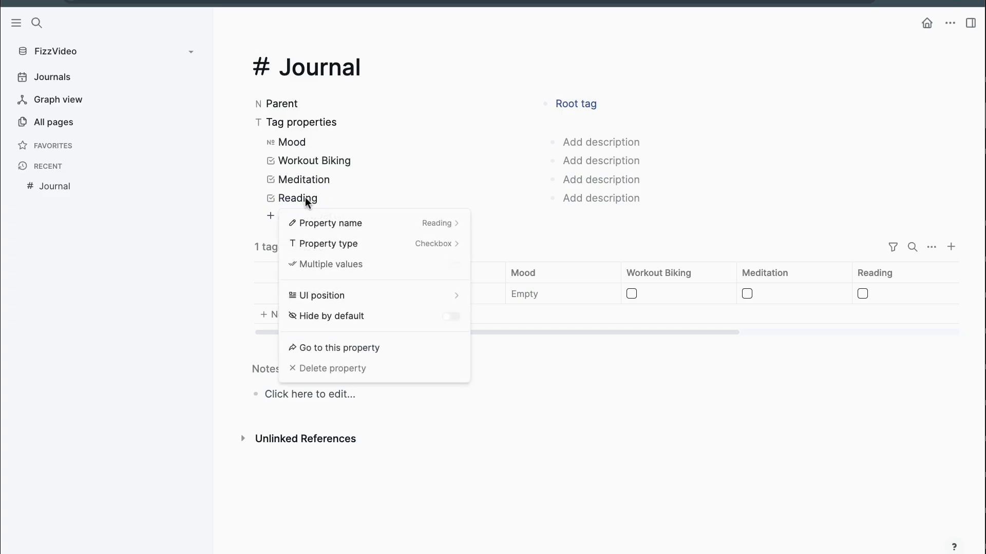
pyautogui.moveTo(411, 254)
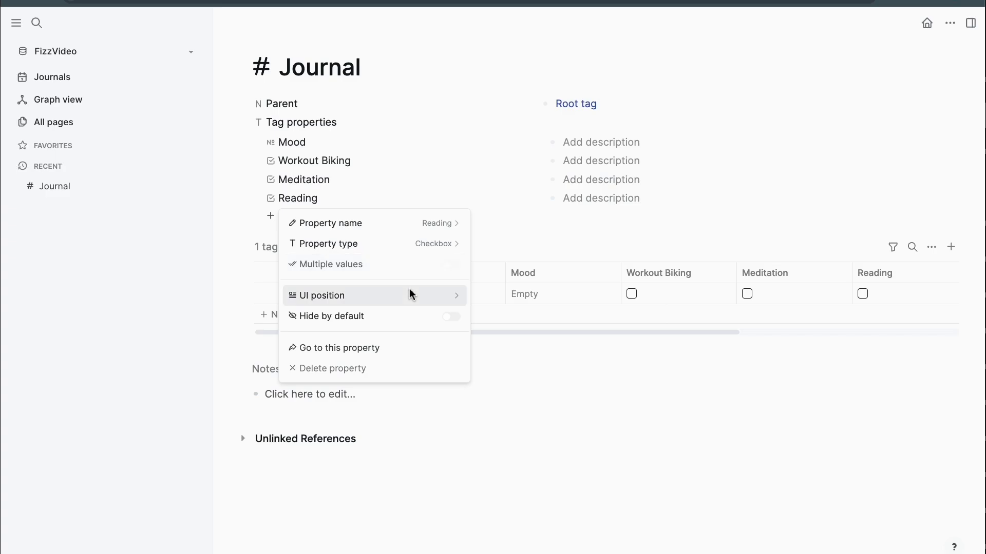
pyautogui.moveTo(410, 296)
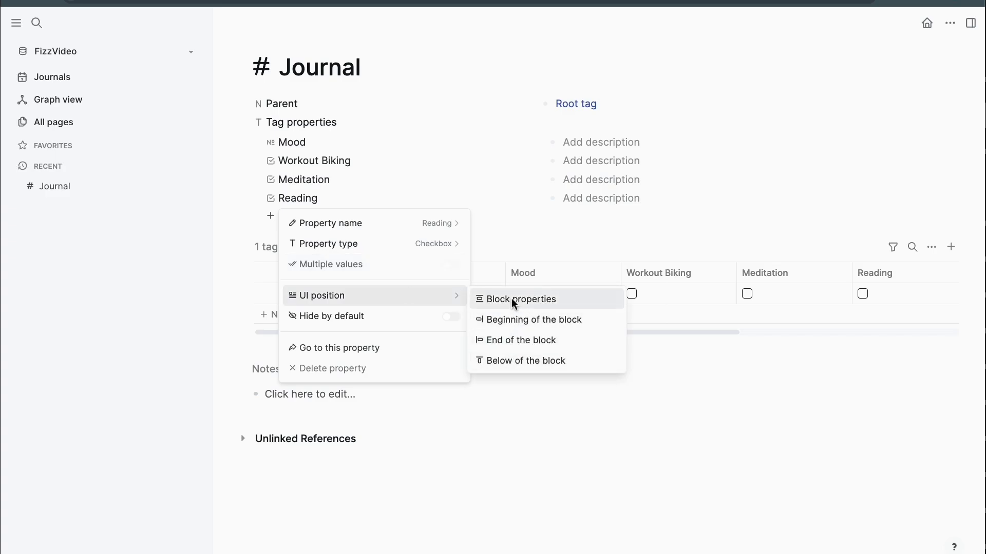
pyautogui.click(518, 361)
pyautogui.click(387, 198)
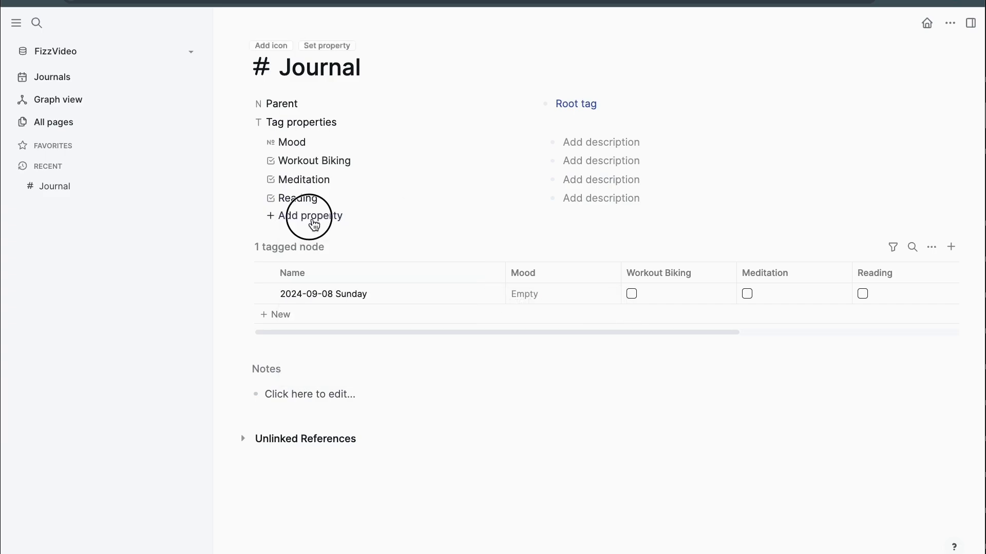
# Step: Add a new tag property named Actively Reading with the Node type to the Journal tag
pyautogui.click(313, 219)
pyautogui.write('Active')
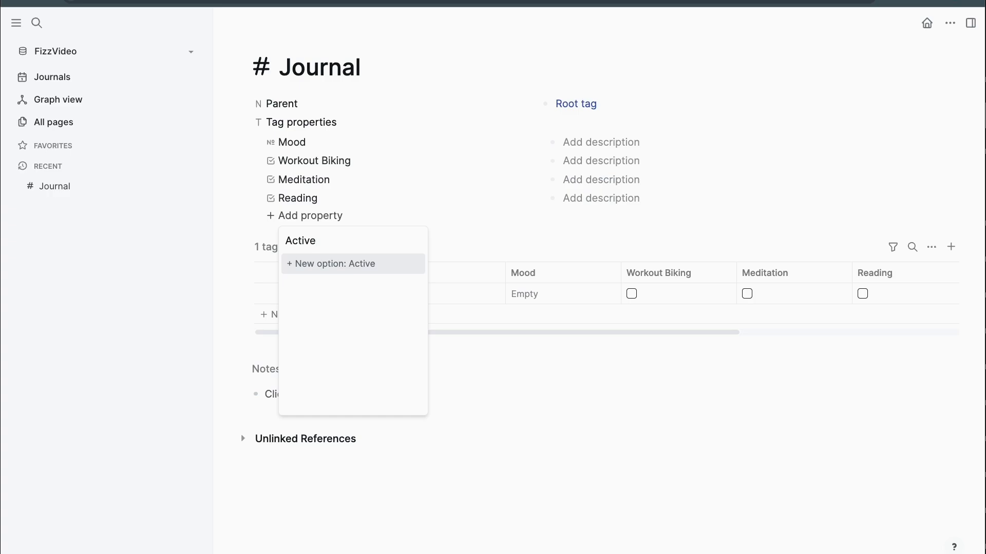
pyautogui.write('ly reading')
pyautogui.press('BackSpace')
pyautogui.write('R')
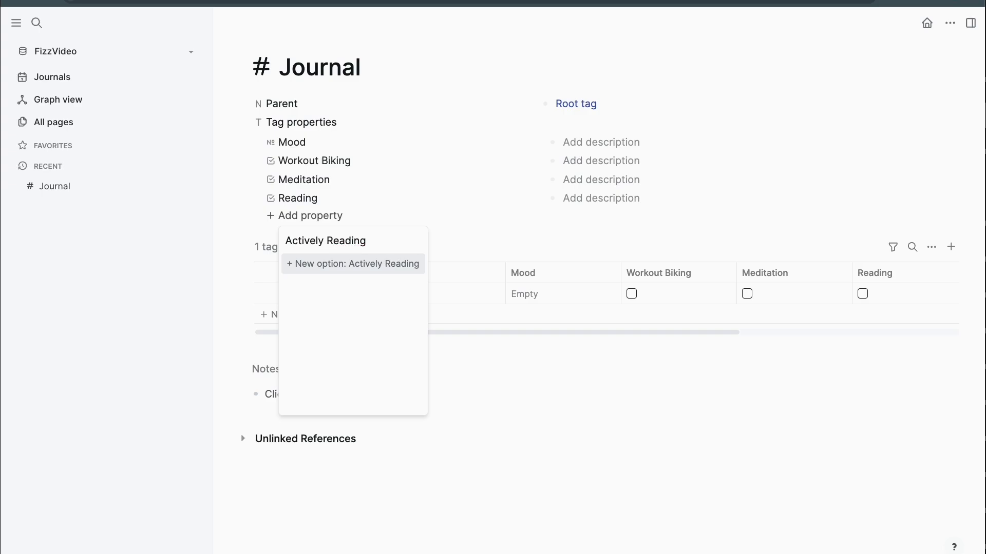
pyautogui.click(372, 264)
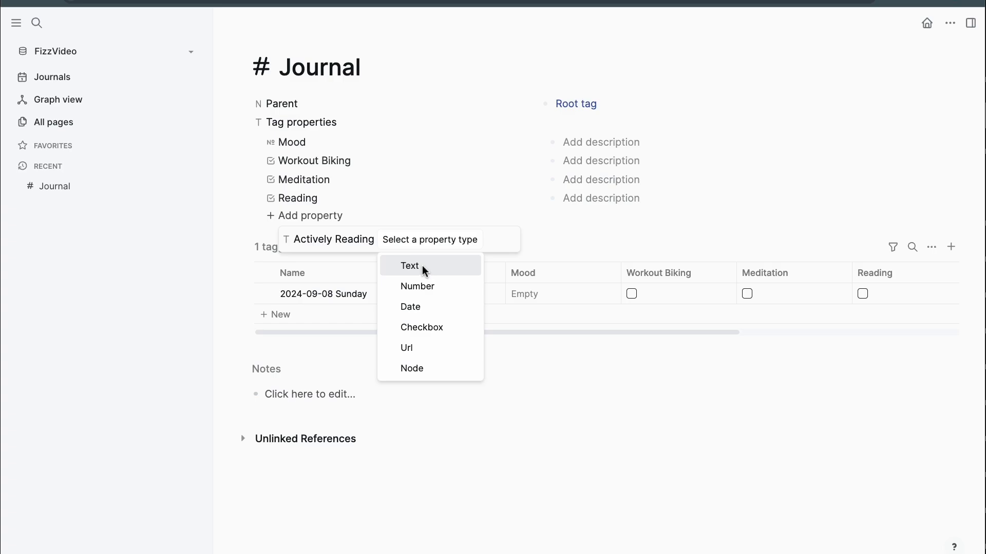
pyautogui.click(419, 369)
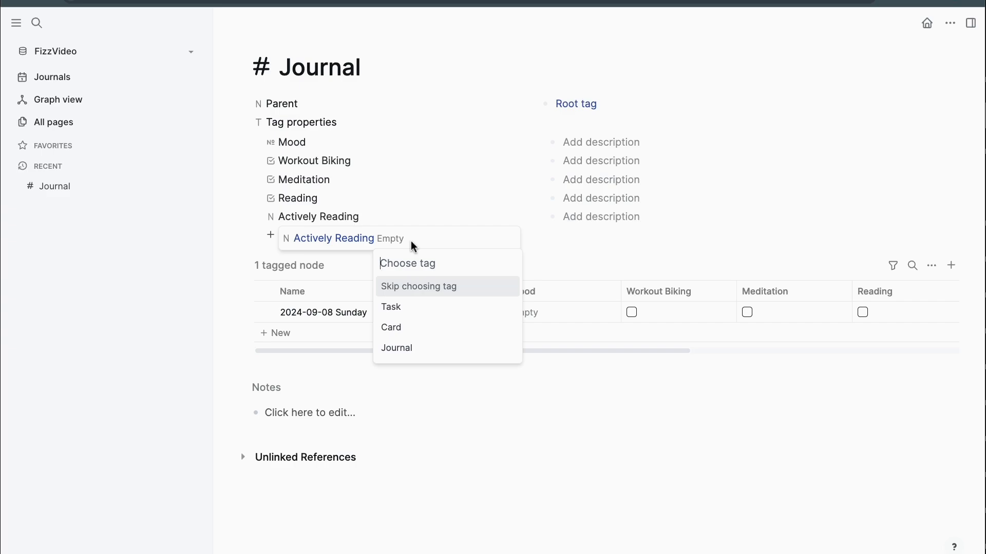
# Step: Create the tag Book as the node tag for the Actively Reading property
pyautogui.write('Book')
pyautogui.press('Return')
pyautogui.press('Escape')
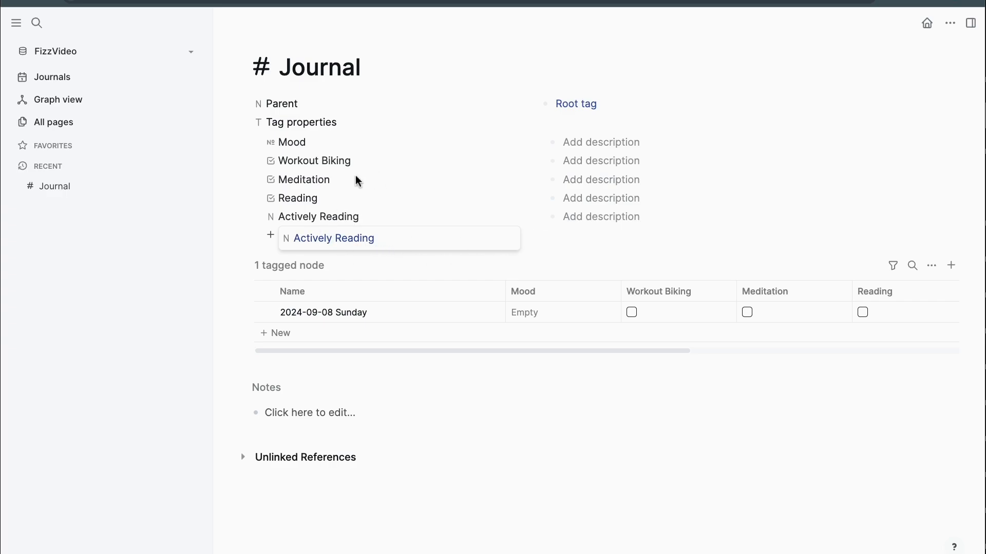
# Step: Set the Actively Reading property's UI position to Below of the block
pyautogui.click(324, 241)
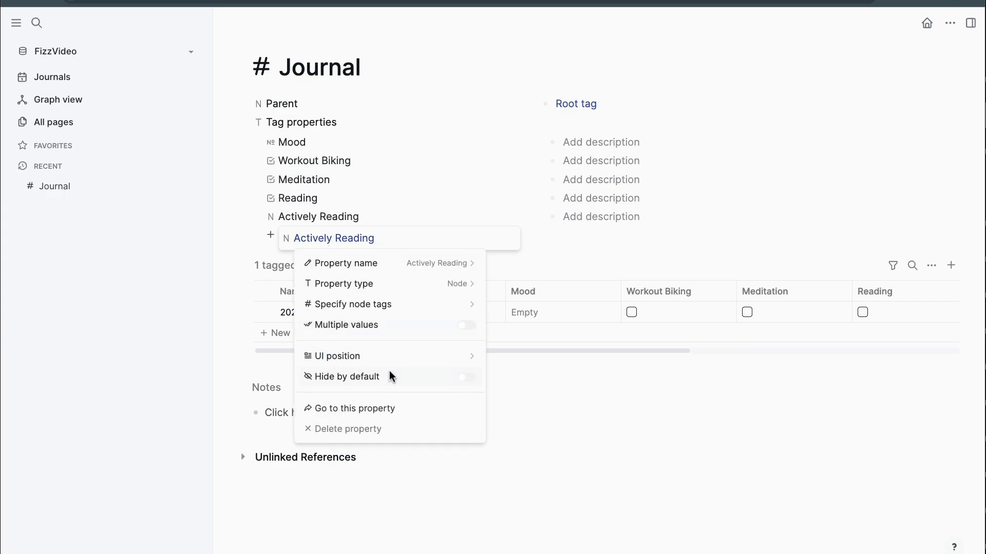
pyautogui.moveTo(473, 356)
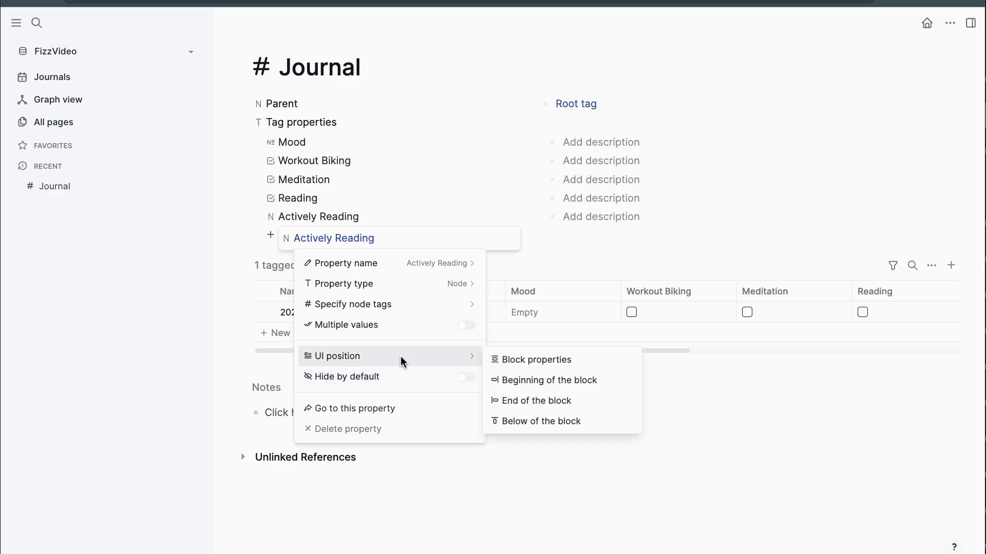
pyautogui.click(545, 423)
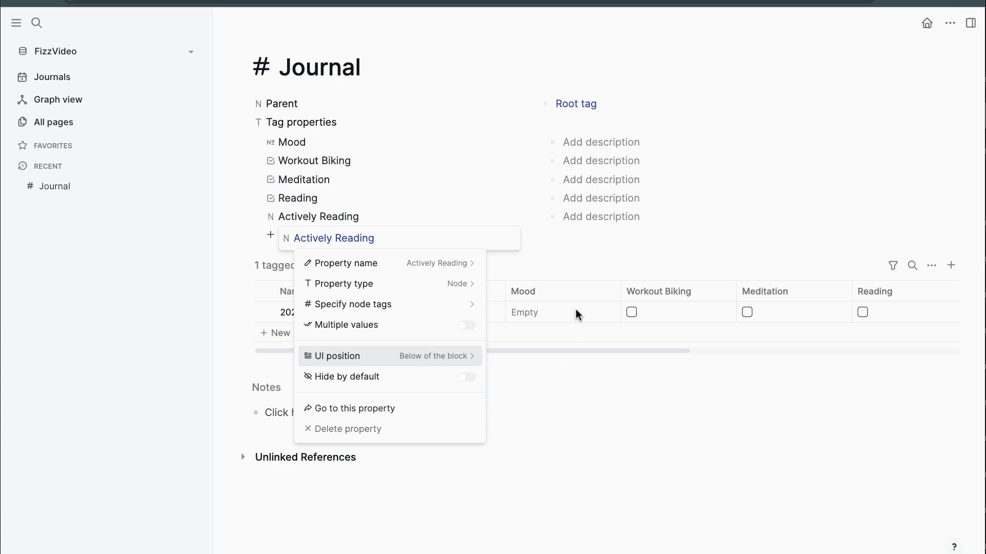
pyautogui.click(557, 258)
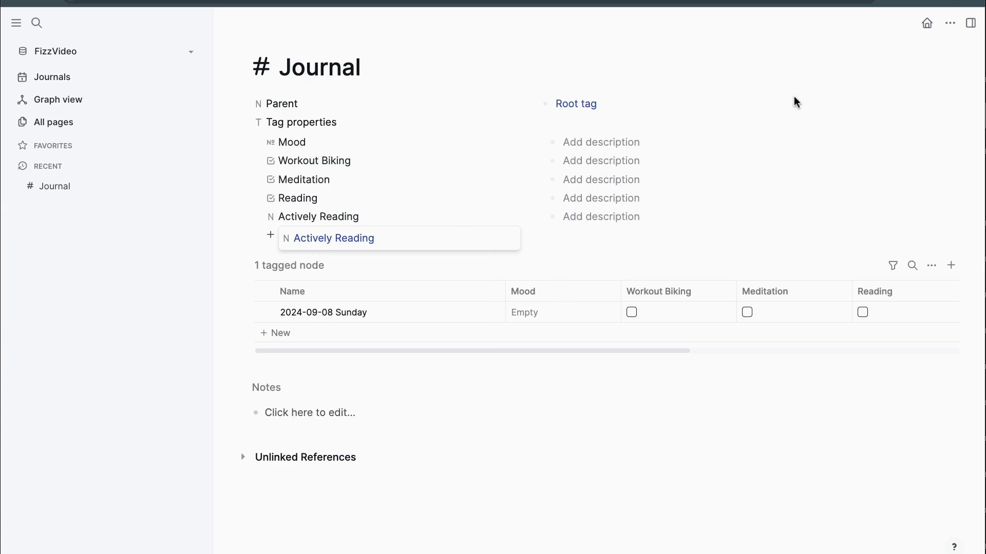
# Step: Go to the journals and mark Reading and Workout Biking as done on the 2024-09-08 Sunday page, leaving Meditation unchecked
pyautogui.press('g')
pyautogui.press('j')
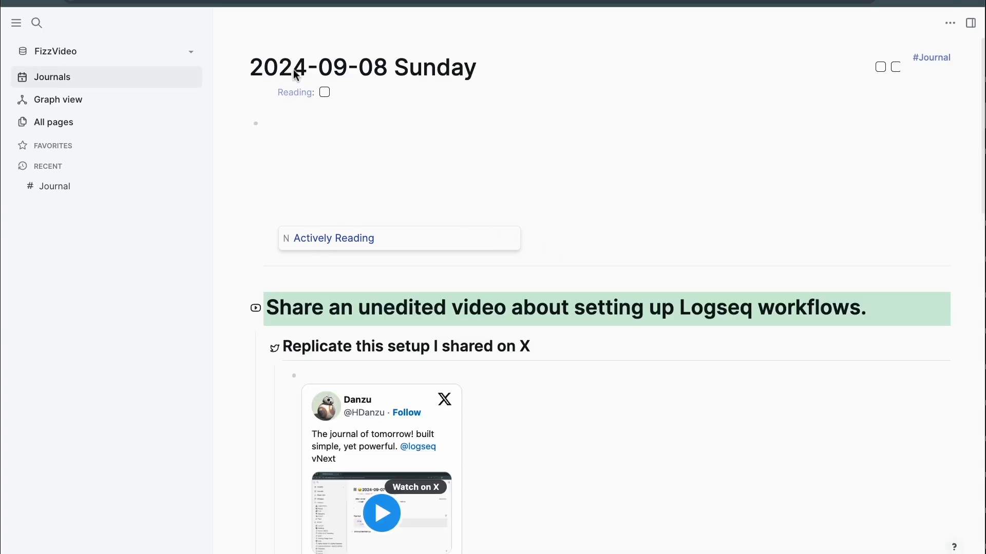
pyautogui.click(325, 92)
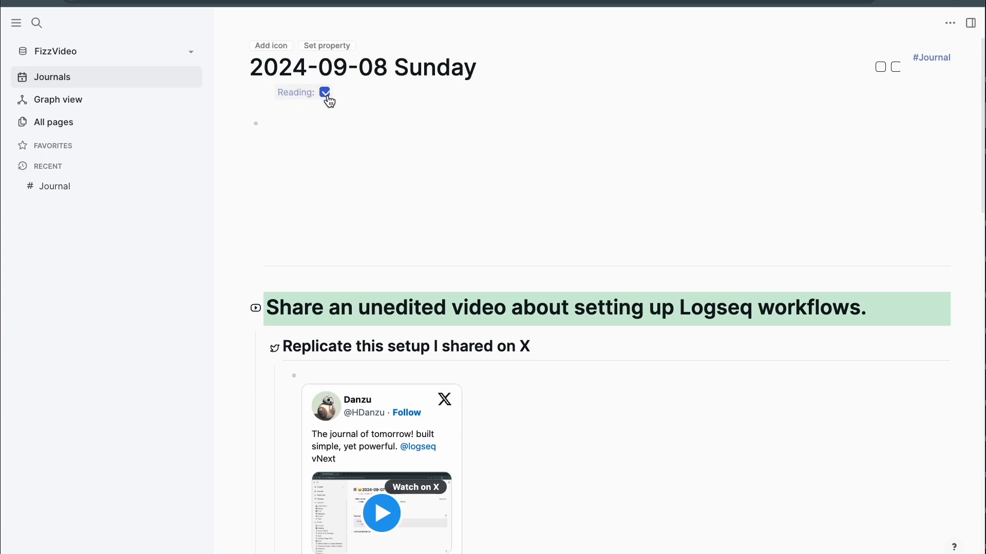
pyautogui.click(885, 69)
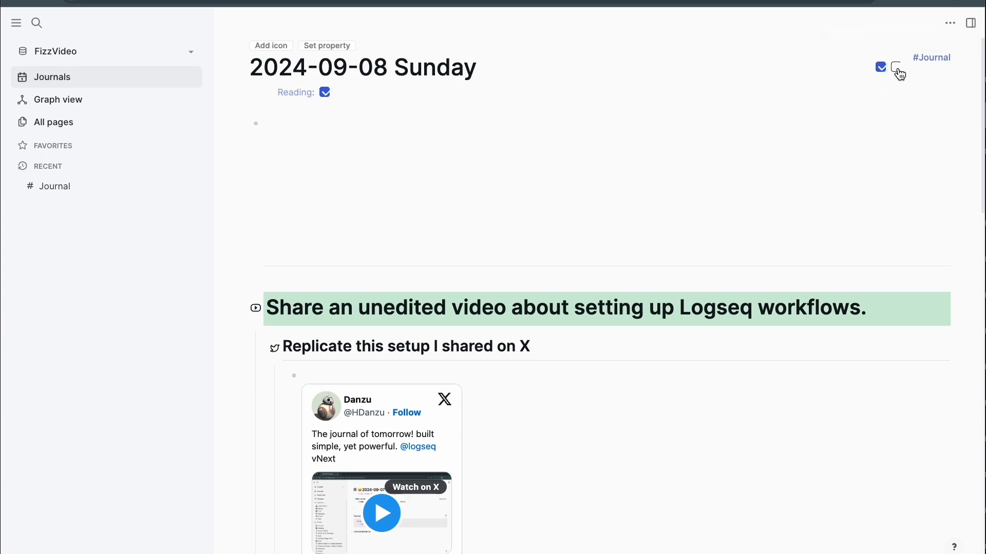
pyautogui.click(896, 68)
pyautogui.click(897, 70)
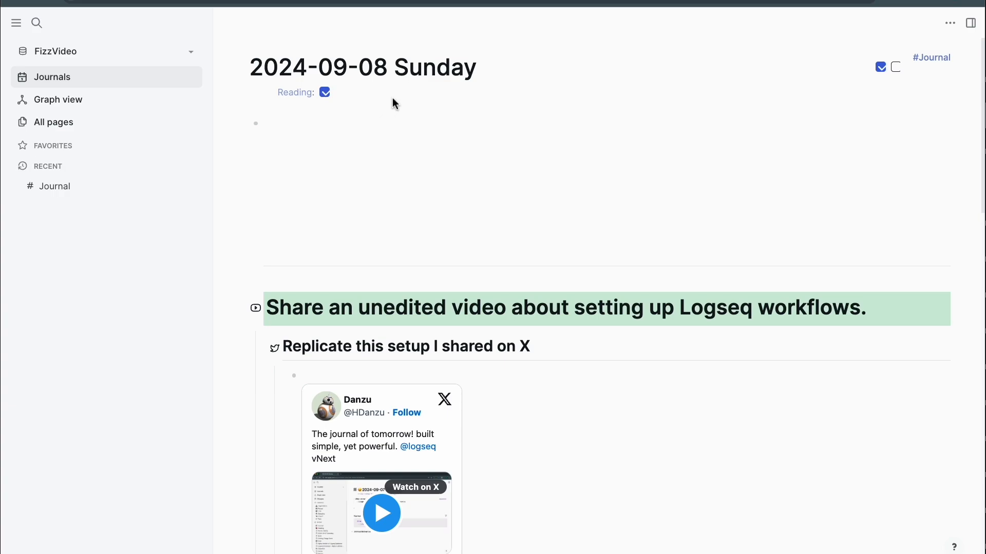
# Step: Expand the 2024-09-08 journal's properties and set Actively Reading to a new node named Getting Things Done
pyautogui.click(457, 111)
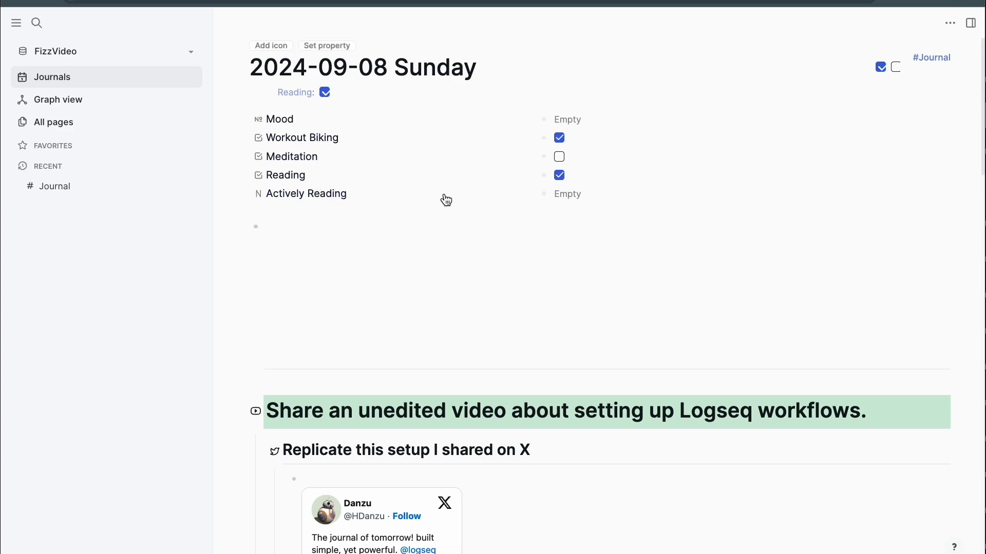
pyautogui.click(577, 199)
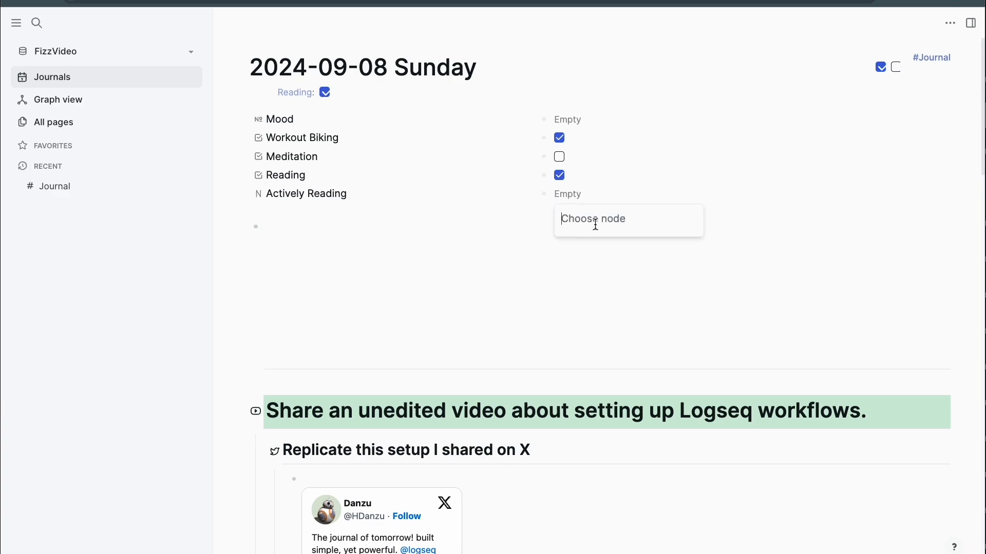
pyautogui.write('Getting St')
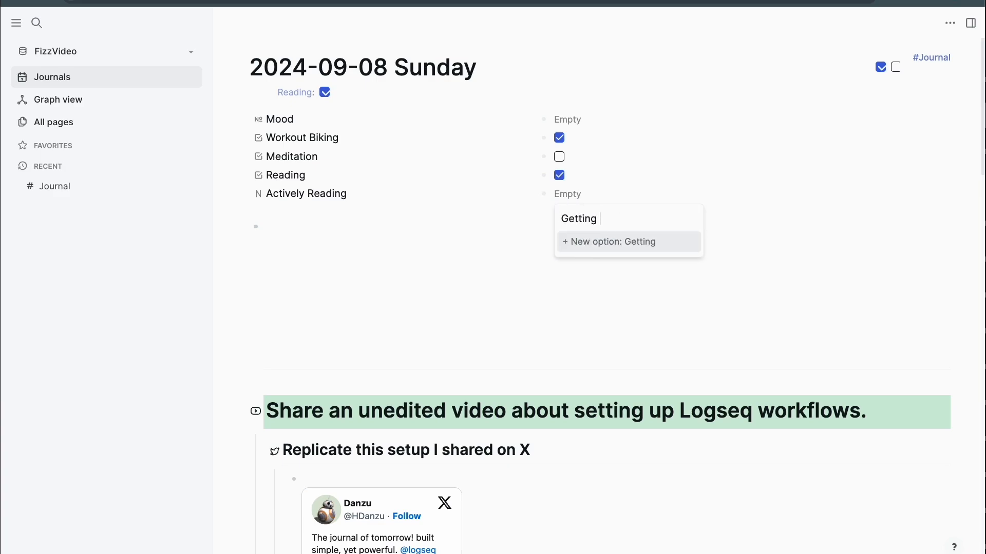
pyautogui.press('BackSpace')
pyautogui.press('BackSpace')
pyautogui.write('Thing')
pyautogui.press('BackSpace')
pyautogui.press('BackSpace')
pyautogui.press('BackSpace')
pyautogui.write('ings')
pyautogui.press('BackSpace')
pyautogui.press('BackSpace')
pyautogui.write('s')
pyautogui.write('ngs')
pyautogui.press('BackSpace')
pyautogui.press('BackSpace')
pyautogui.write('gs Done')
pyautogui.press('Return')
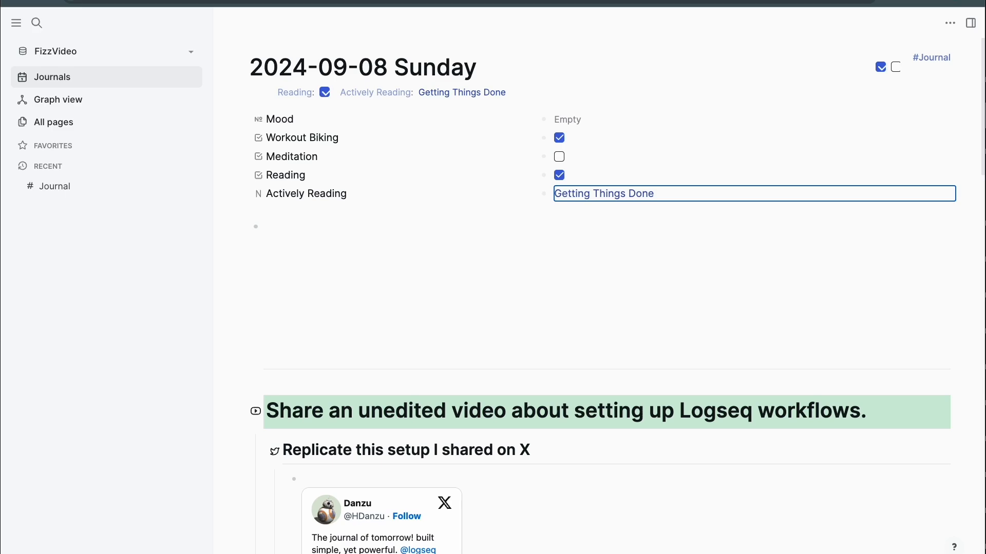
# Step: Go through the Getting Things Done page to its Book tag and add a tag property named Author with the Node type
pyautogui.click(627, 195)
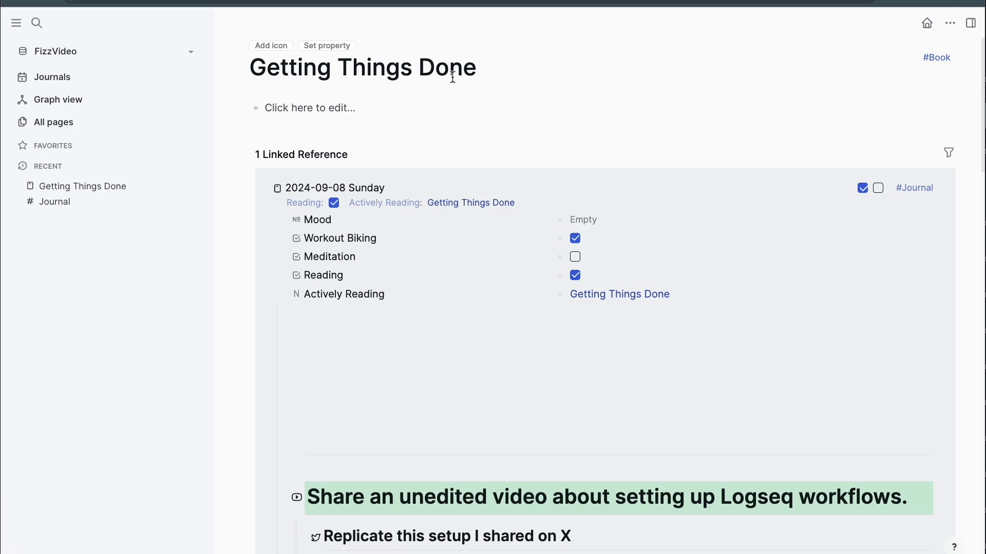
pyautogui.click(942, 59)
pyautogui.click(587, 126)
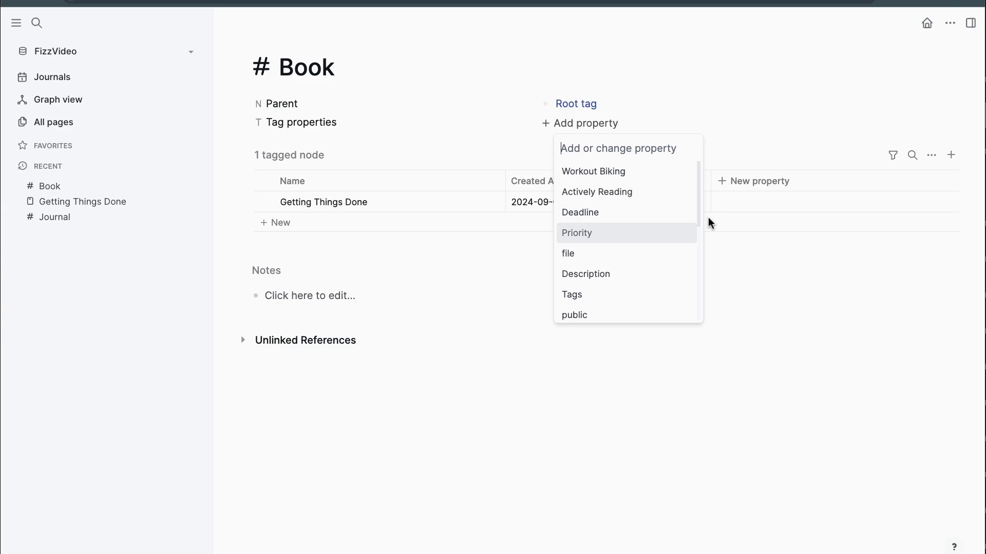
pyautogui.write('Author')
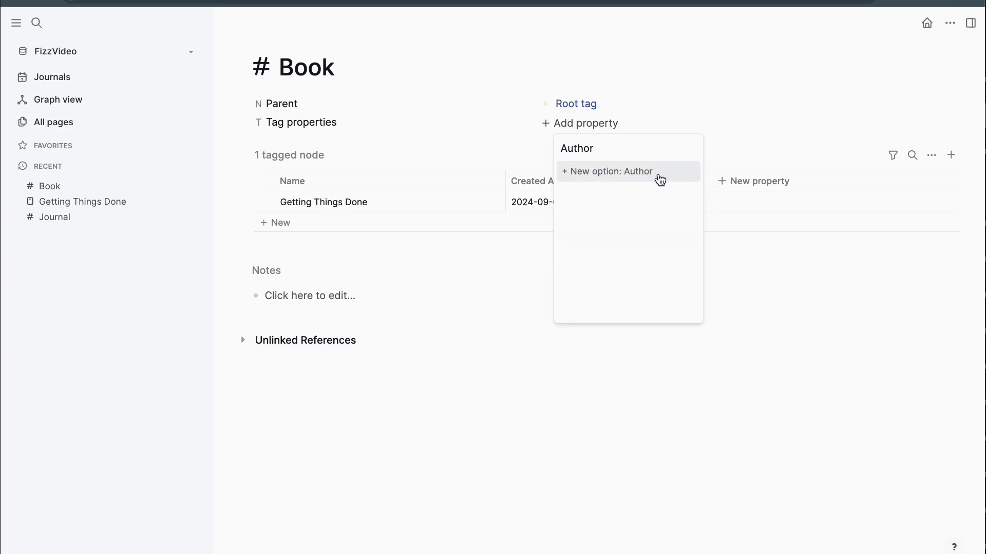
pyautogui.click(640, 178)
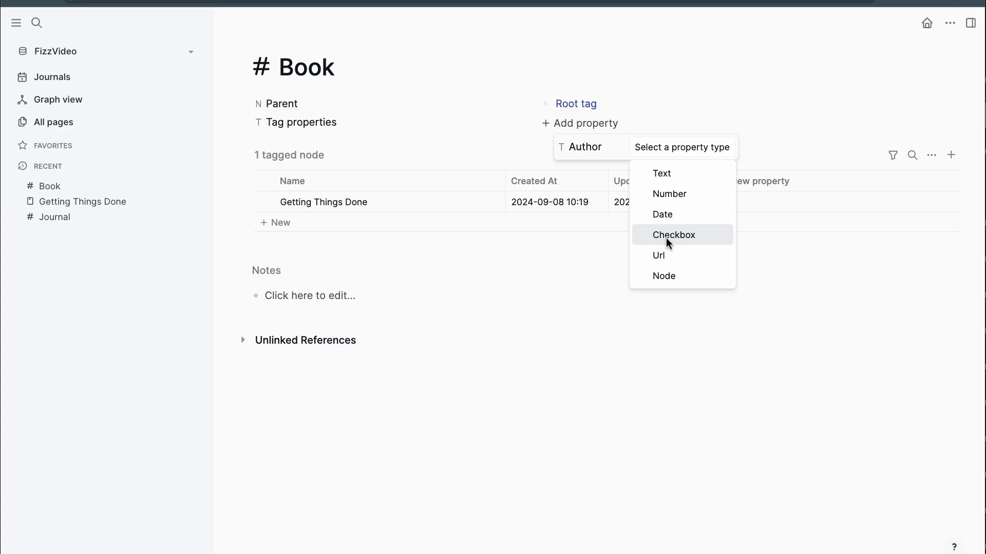
pyautogui.click(666, 280)
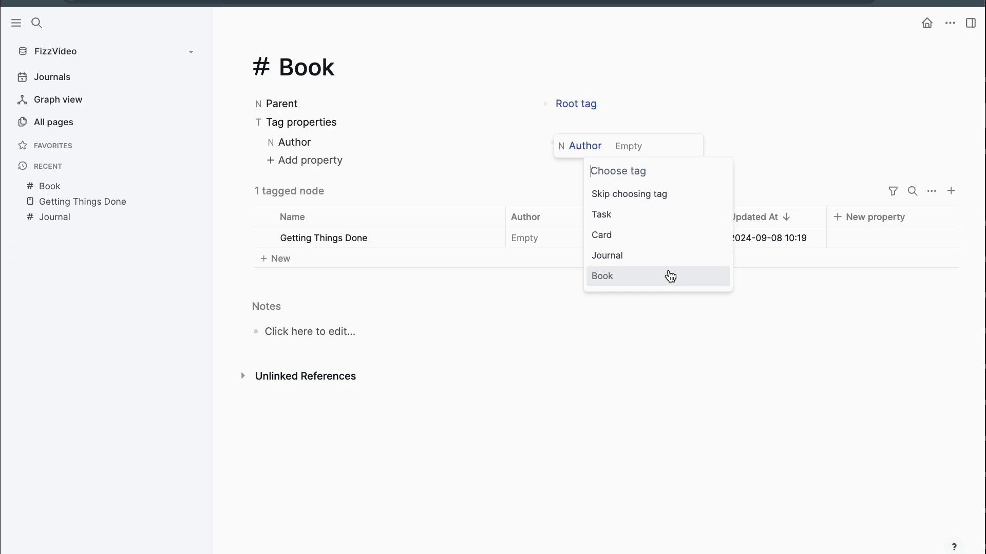
# Step: Create the tag Person as the node tag for the Book tag's Author property
pyautogui.write('P')
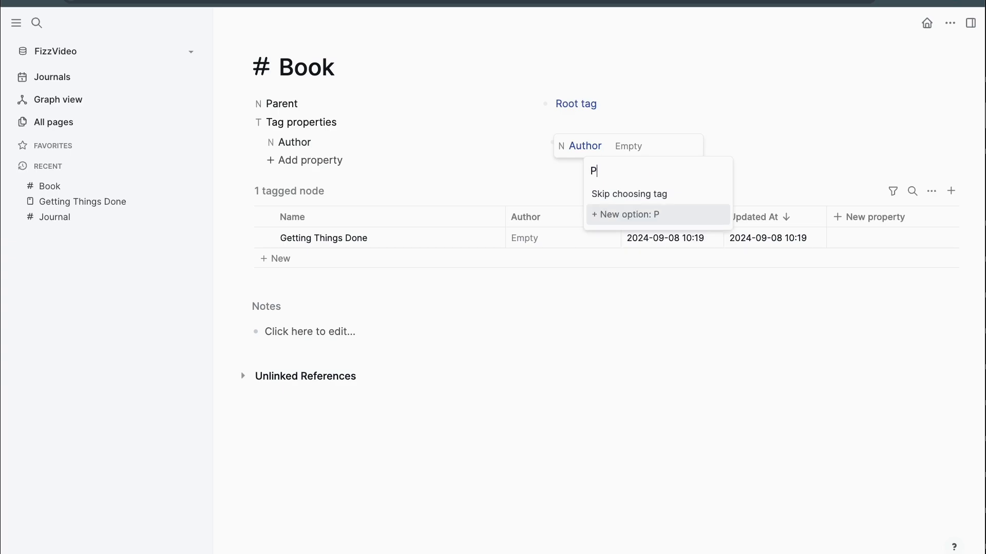
pyautogui.write('erson')
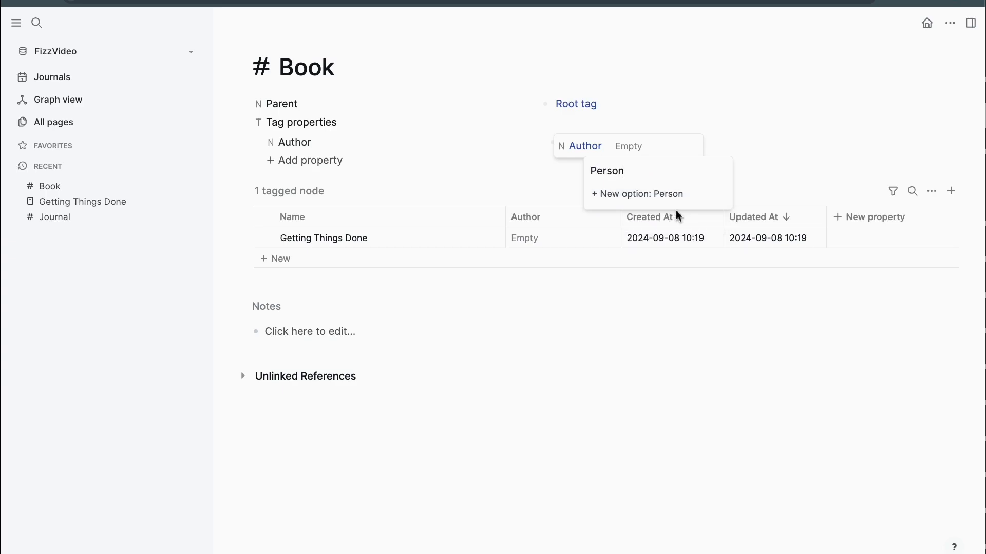
pyautogui.click(670, 198)
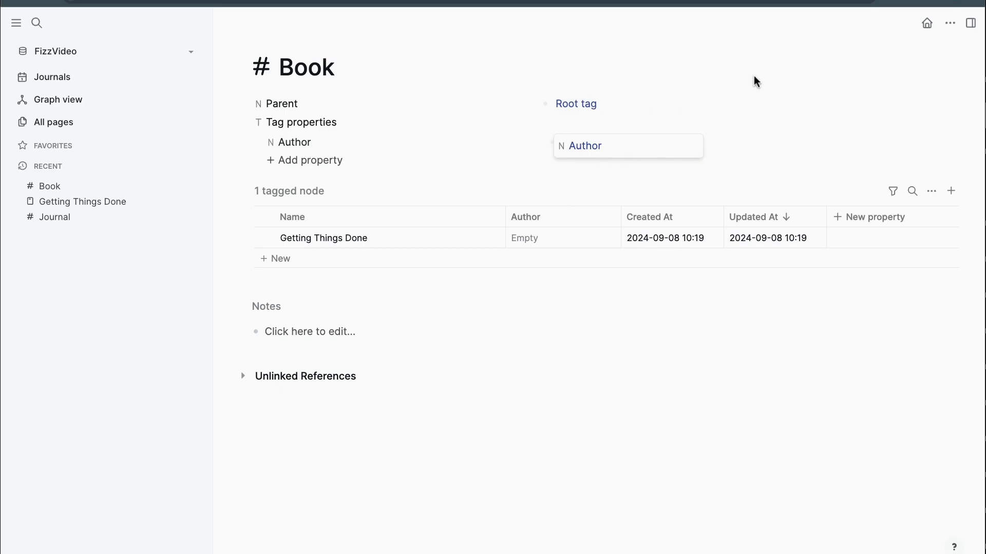
# Step: Return to the 2024-09-08 journal and open the Getting Things Done page from its Actively Reading property
pyautogui.hotkey('alt', 'Left')
pyautogui.hotkey('alt', 'Left')
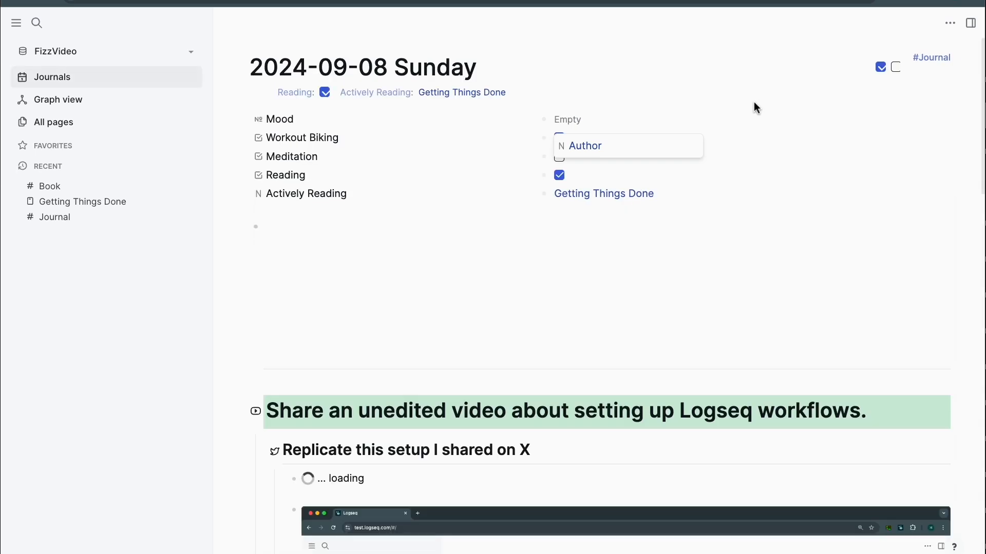
pyautogui.click(603, 194)
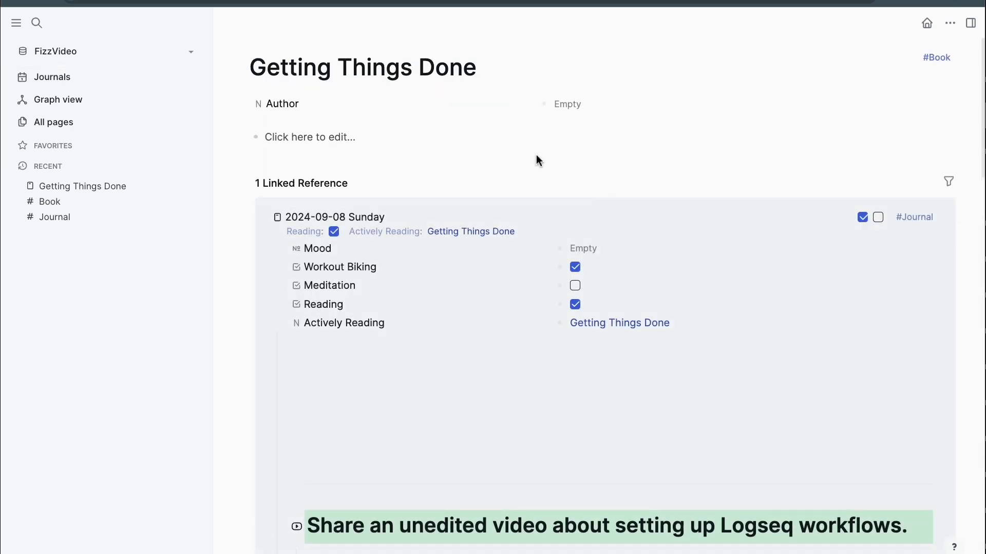
# Step: Set the Author of Getting Things Done to a new node named David Allen and open that node's page
pyautogui.click(581, 104)
pyautogui.write('David Allen')
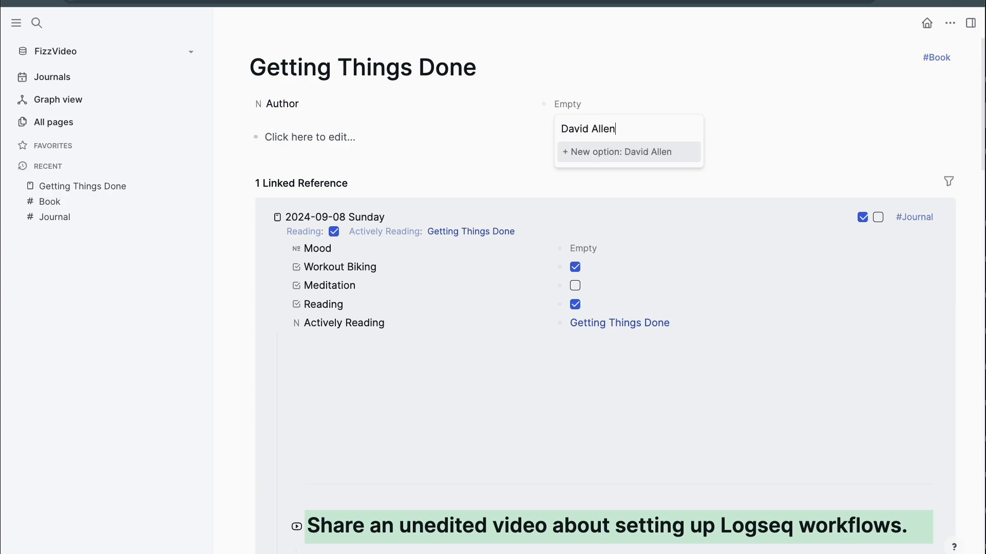
pyautogui.press('Return')
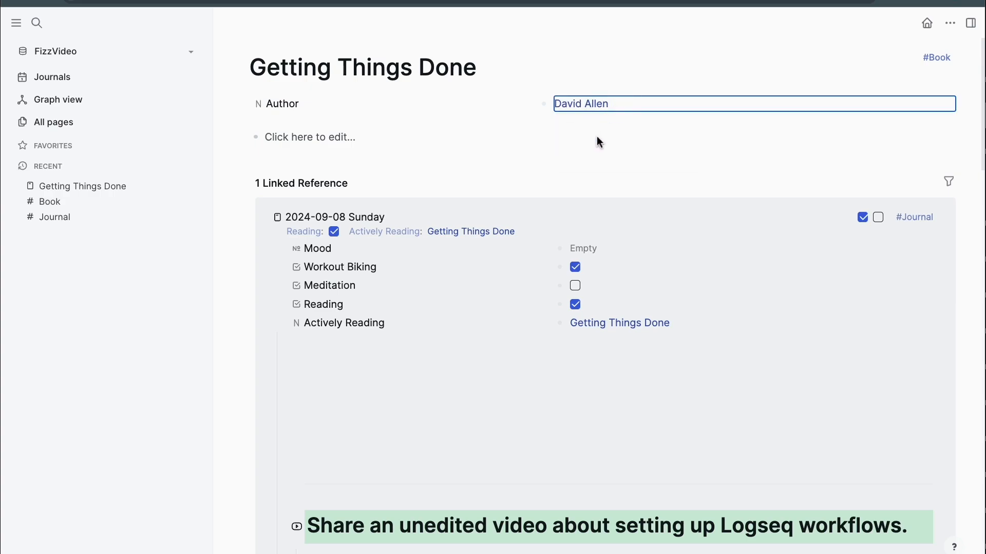
pyautogui.click(585, 105)
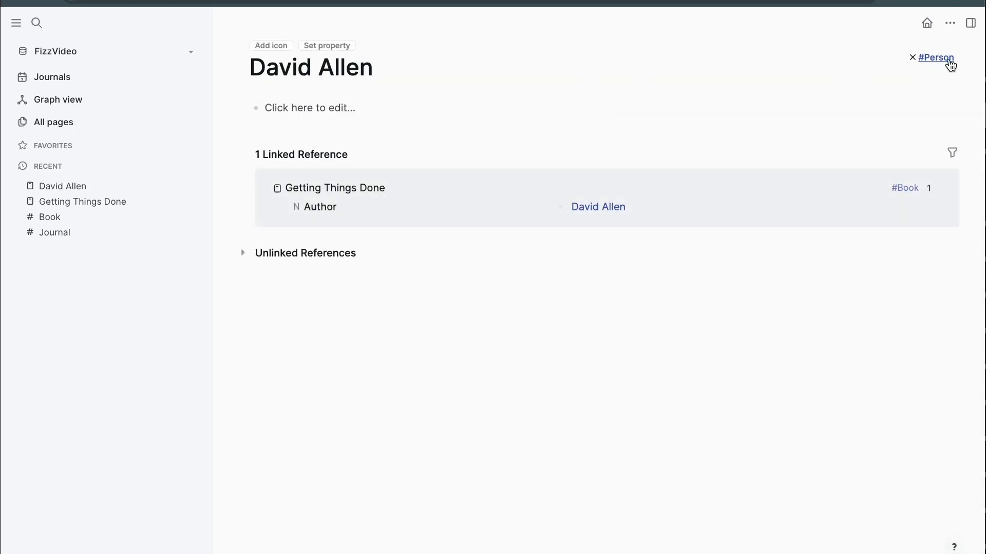
# Step: Return to the 2024-09-08 journal and set its Mood property to 3
pyautogui.hotkey('ctrl', '[')
pyautogui.hotkey('ctrl', '[')
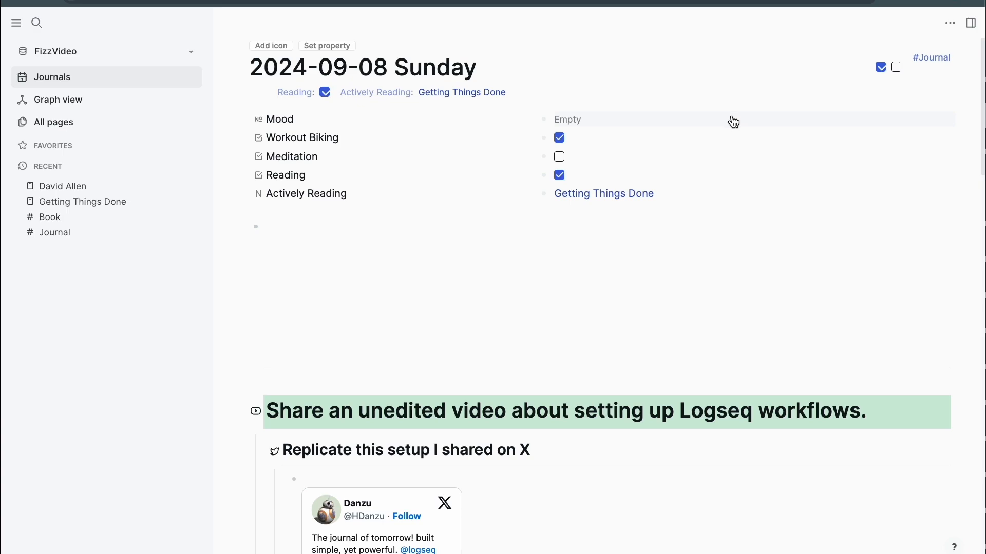
pyautogui.click(594, 288)
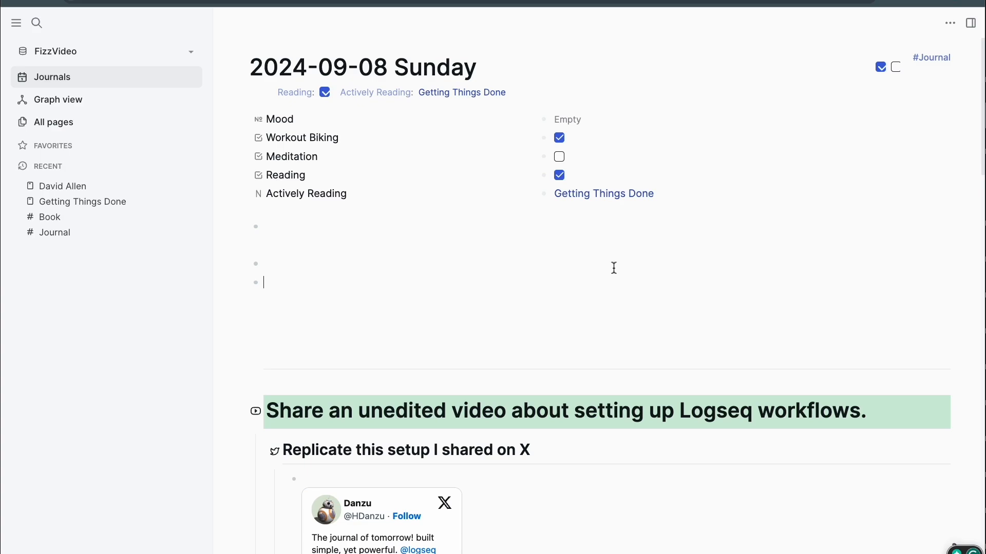
pyautogui.click(571, 122)
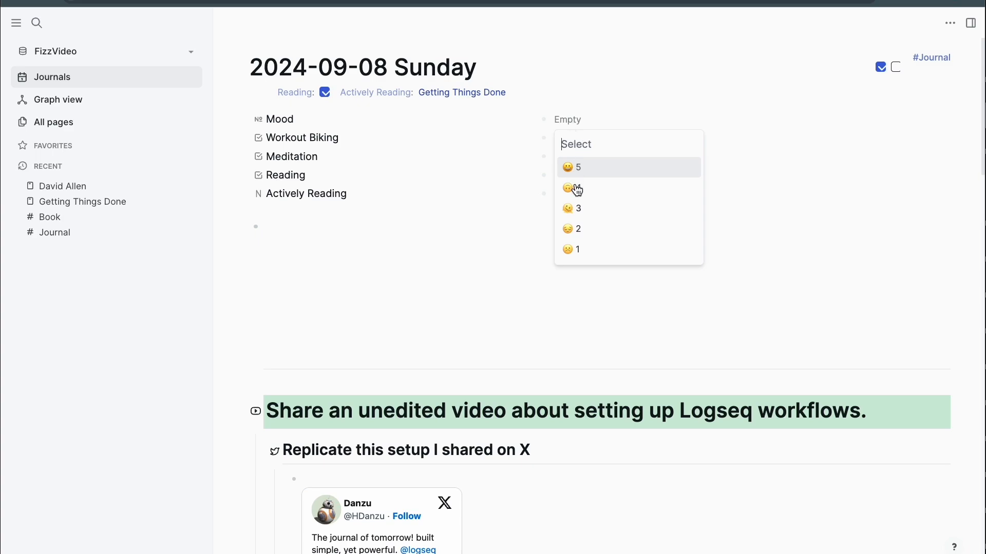
pyautogui.click(583, 215)
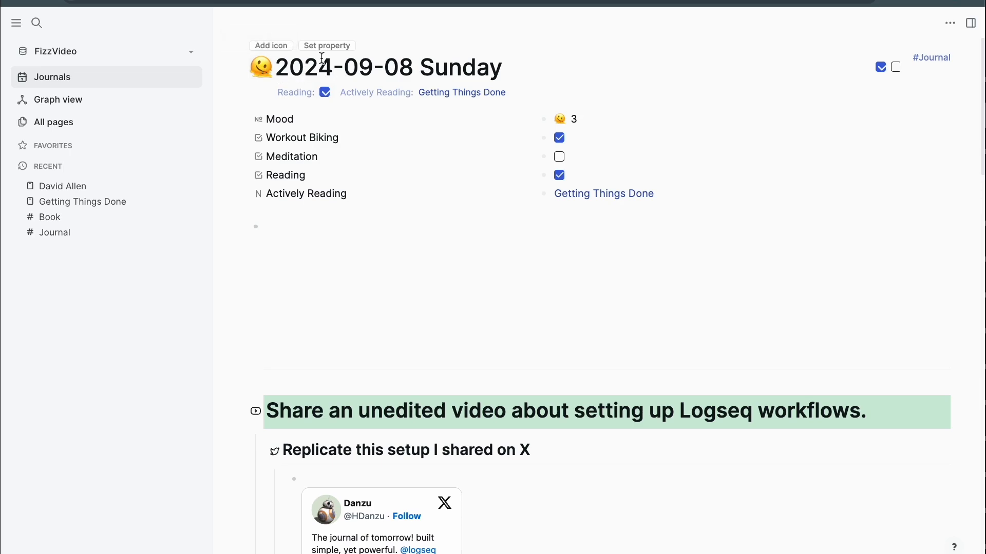
# Step: Collapse the 2024-09-08 journal's property list and remove the stray "pt" text from the divider block
pyautogui.click(473, 228)
pyautogui.press('Return')
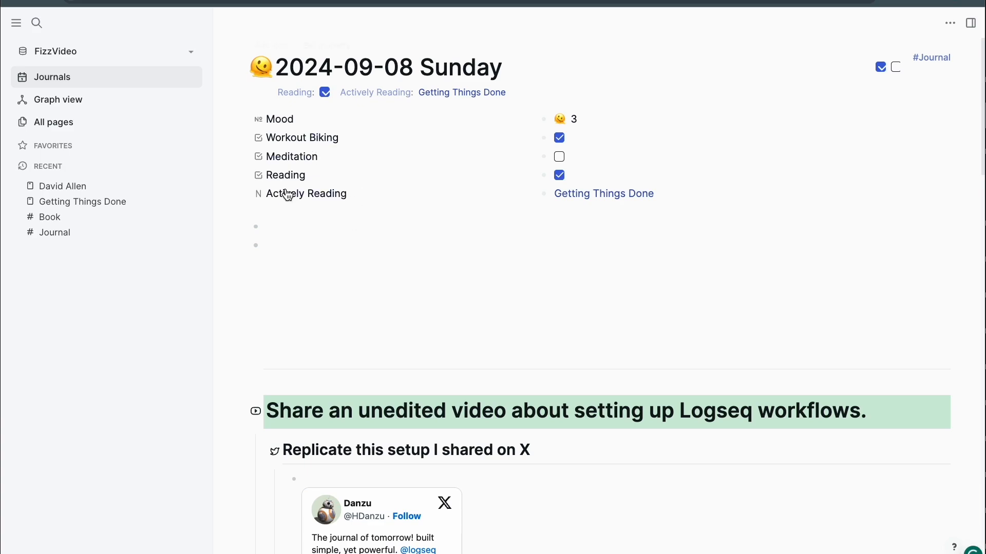
pyautogui.click(484, 353)
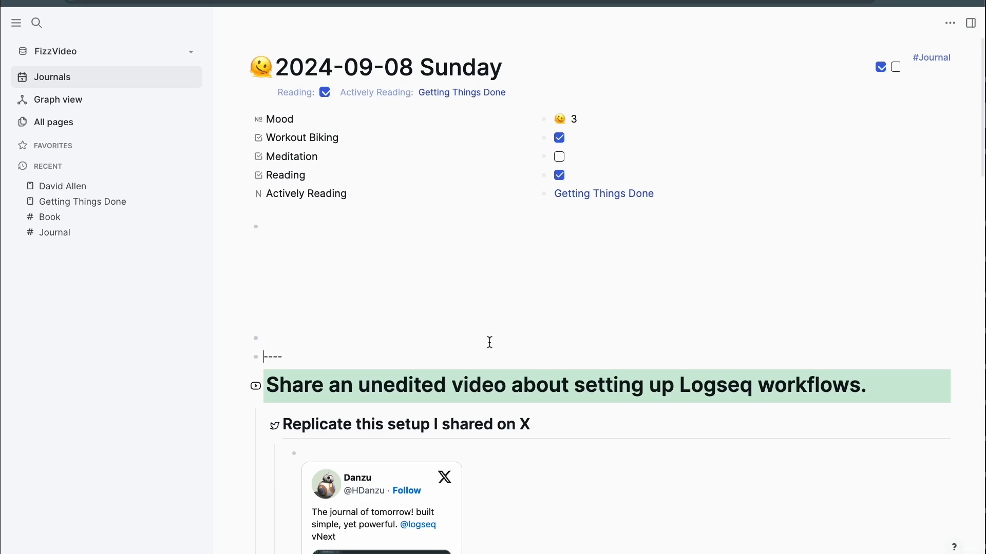
pyautogui.write('pt')
pyautogui.press('Escape')
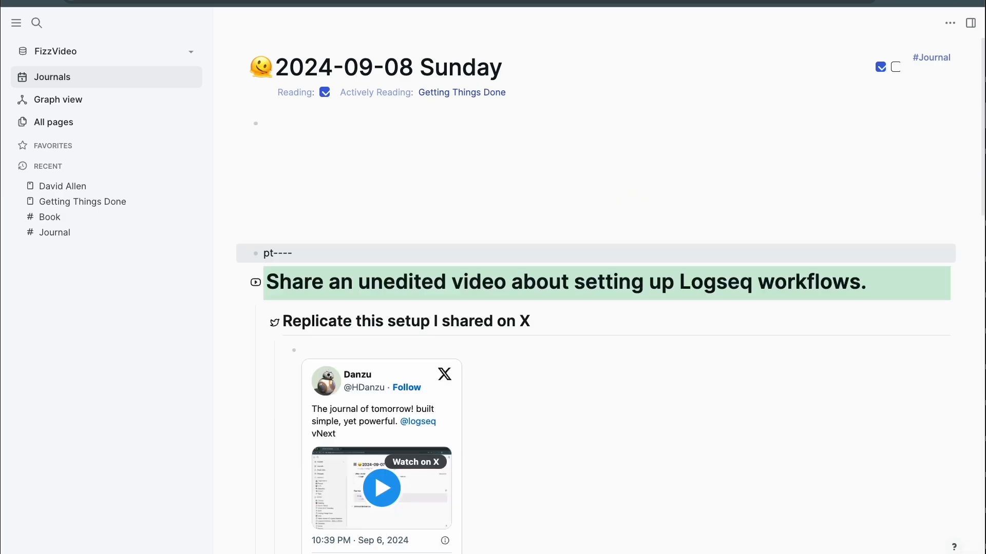
pyautogui.press('Return')
pyautogui.press('BackSpace')
pyautogui.press('BackSpace')
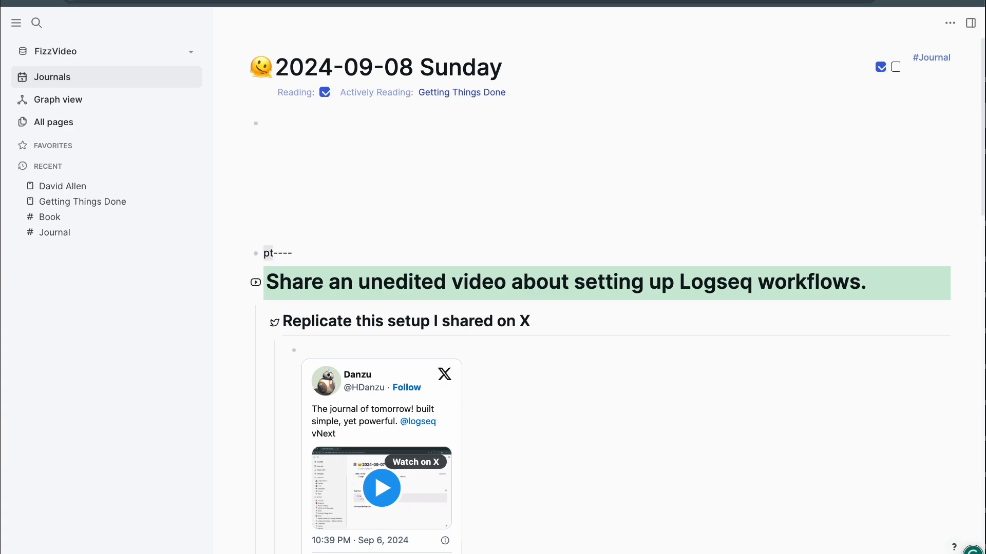
# Step: Add the outline "What did we set up today?" listing the habit tracker, Track Tiny Tasks, FaQ framework, and lightweight book and person frameworks
pyautogui.press('Return')
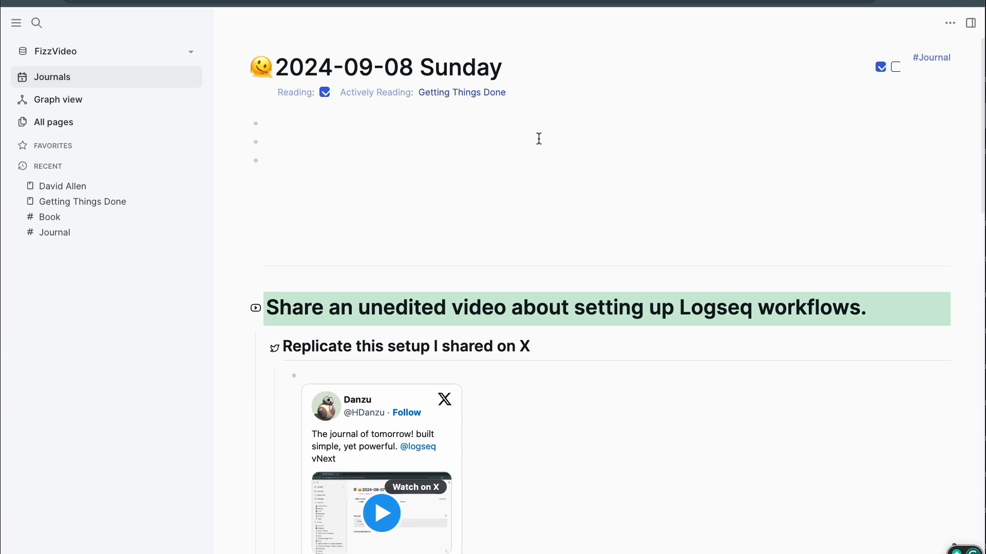
pyautogui.press('super+Tab')
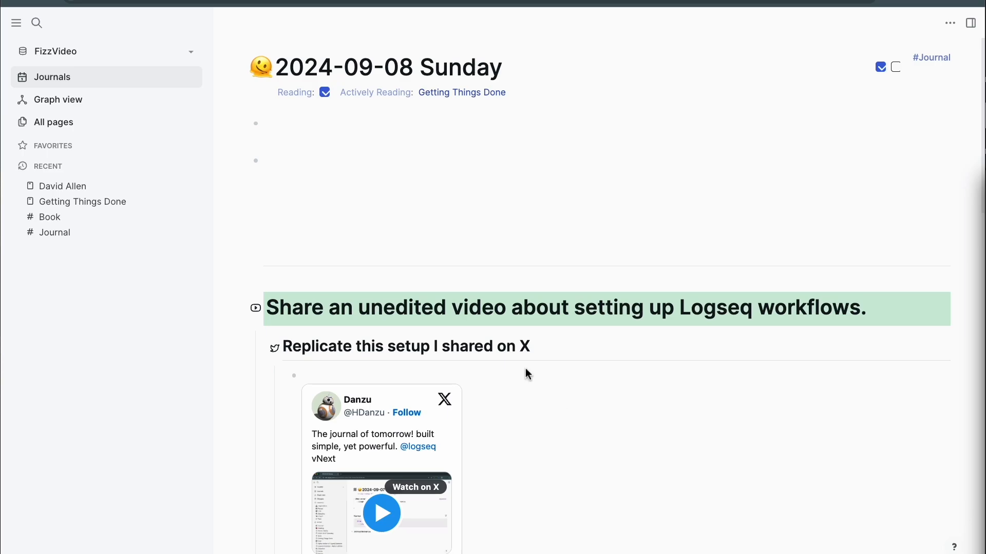
pyautogui.click(294, 160)
pyautogui.write('What did we set up today? A super simple habit tracker on the Journal Page - as properties Track my daily Mood Book I am actively reading. Workouts Reading Track Tiny Tasks FaQ framework a lightweight book framework A lightweight person framework')
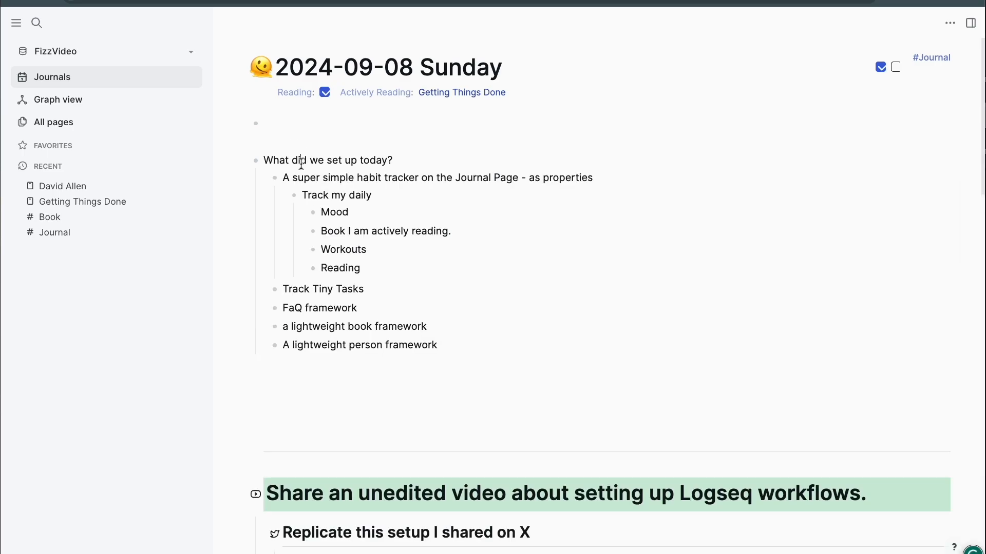
# Step: Give the "What did we set up today?" block a question mark icon
pyautogui.press('Escape')
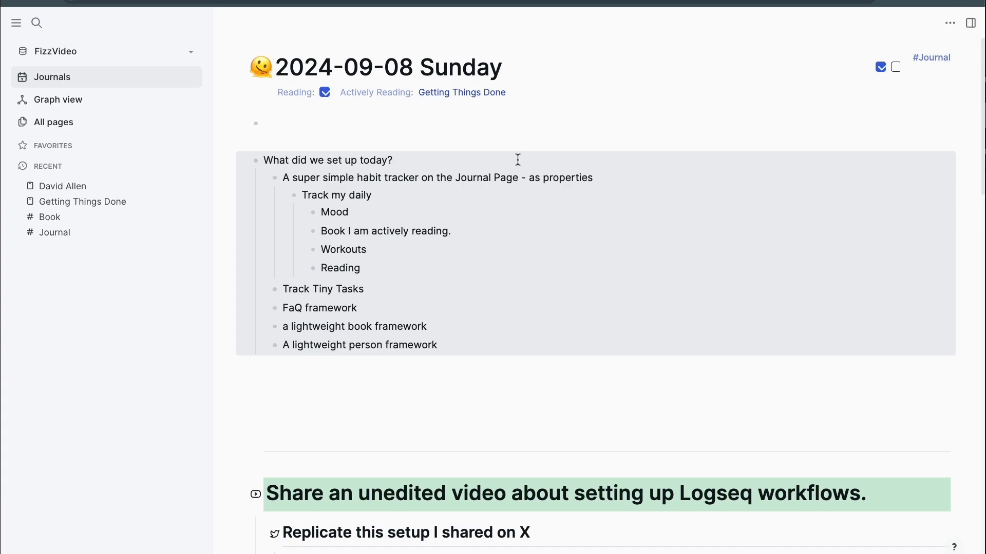
pyautogui.press('p')
pyautogui.press('i')
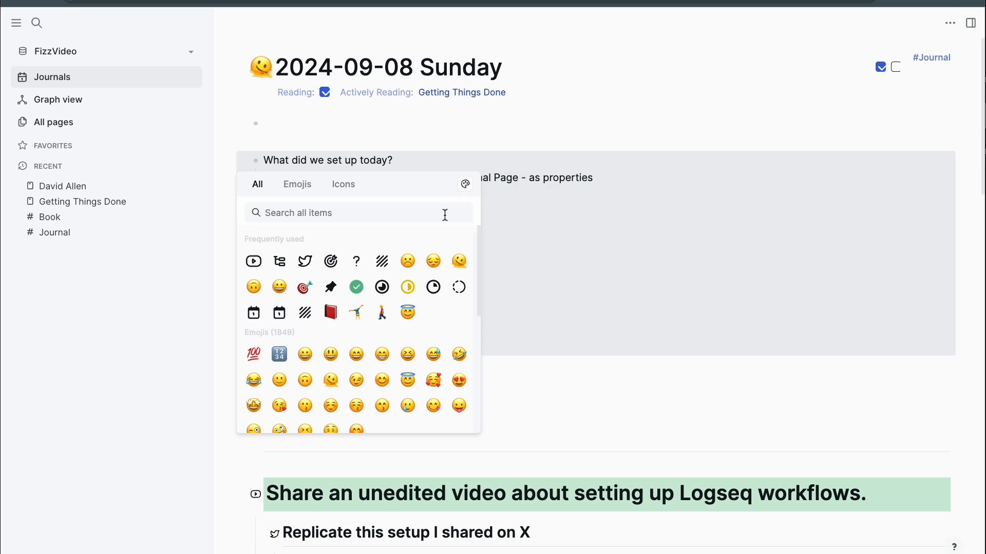
pyautogui.click(357, 261)
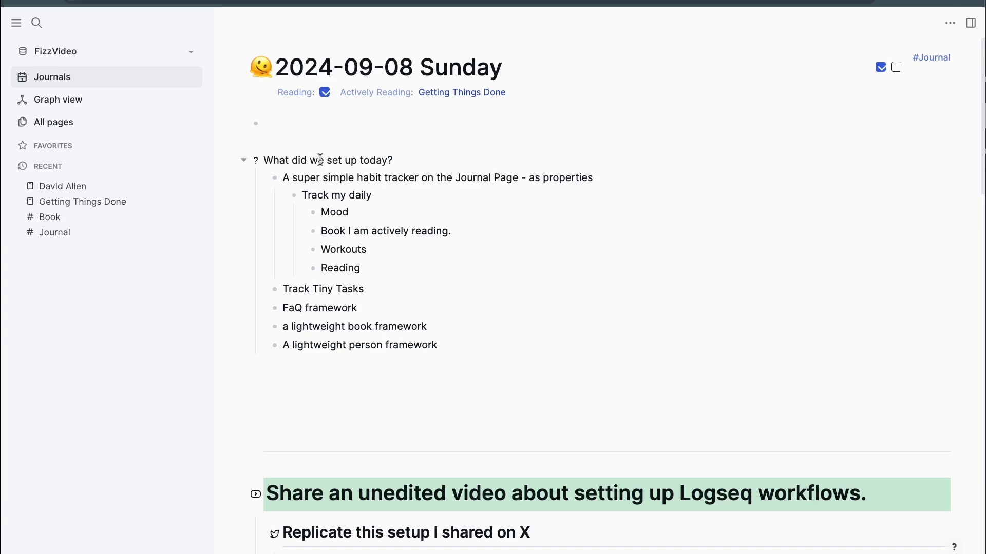
# Step: Tag the "What did we set up today?" block with a new tag named question
pyautogui.click(415, 161)
pyautogui.write('#qwue')
pyautogui.press('BackSpace')
pyautogui.press('BackSpace')
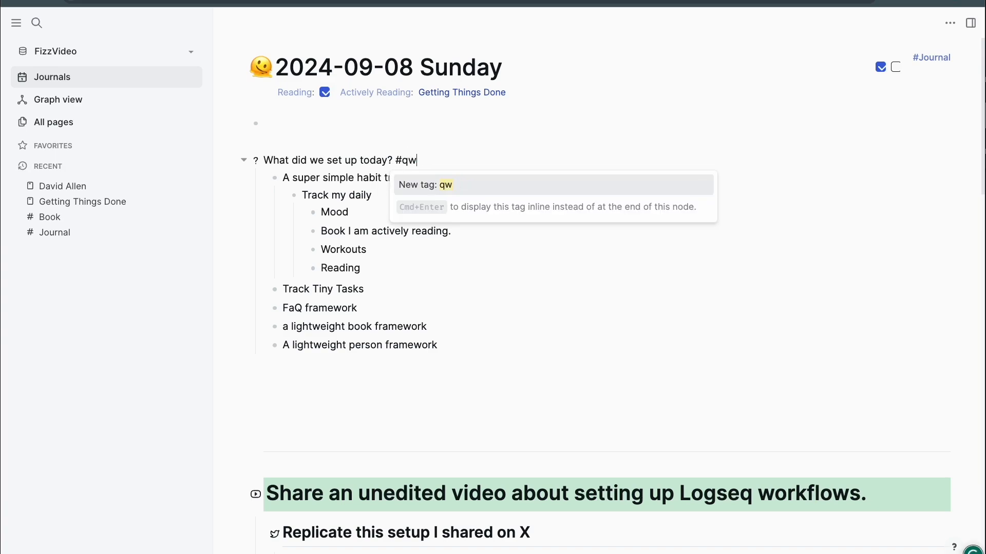
pyautogui.press('BackSpace')
pyautogui.write('uestion')
pyautogui.press('Return')
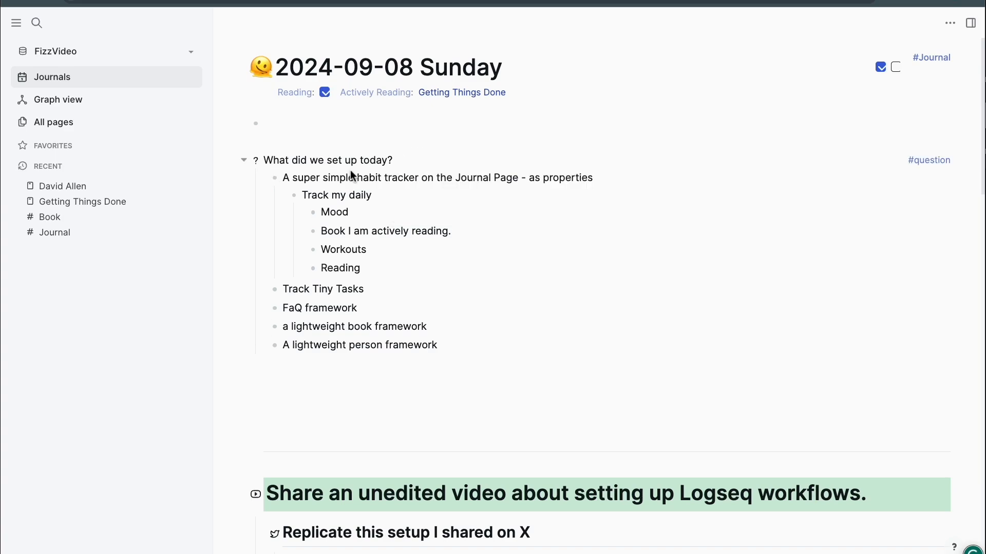
# Step: Open the question tag and add a tag property named Answer with the Text type
pyautogui.click(937, 162)
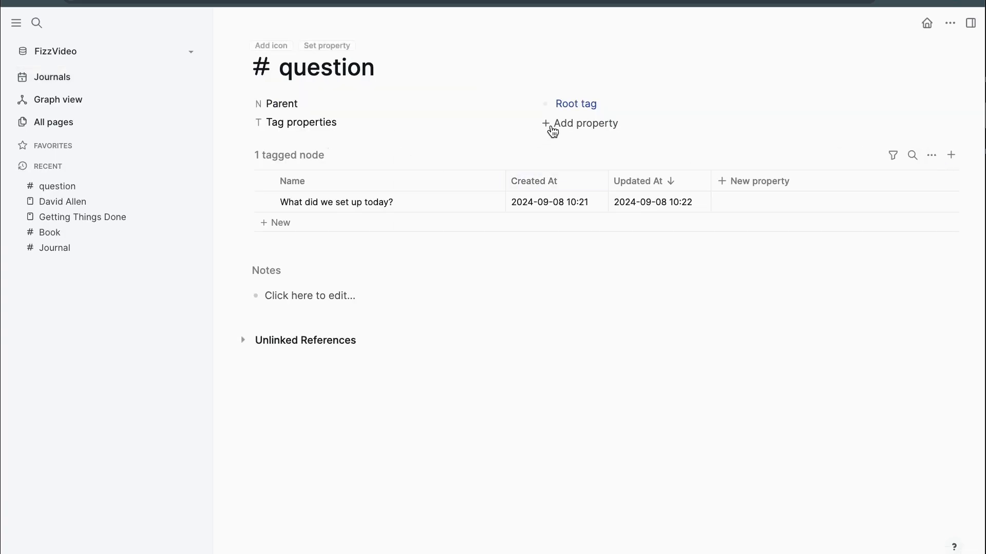
pyautogui.click(587, 125)
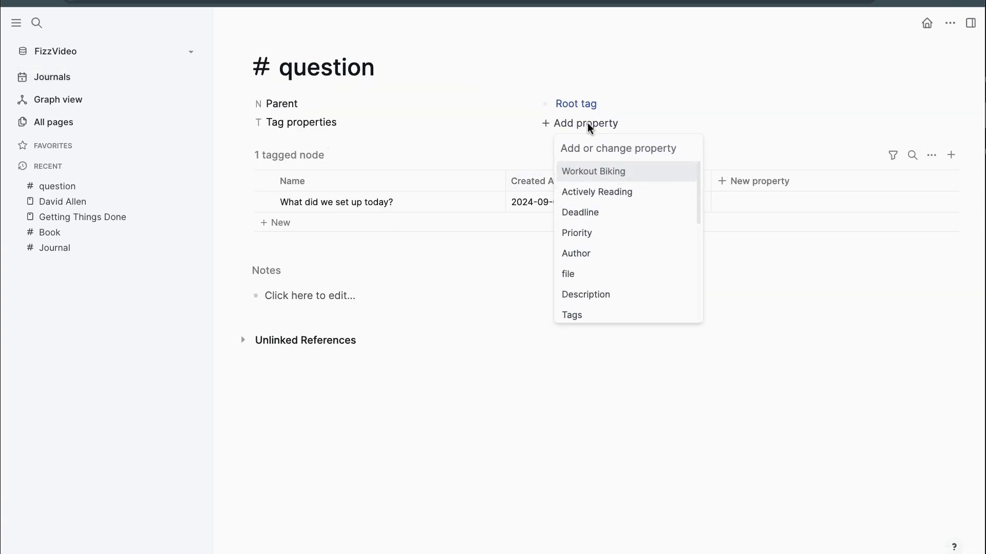
pyautogui.write('Answer')
pyautogui.press('BackSpace')
pyautogui.press('BackSpace')
pyautogui.press('BackSpace')
pyautogui.write('we')
pyautogui.press('Return')
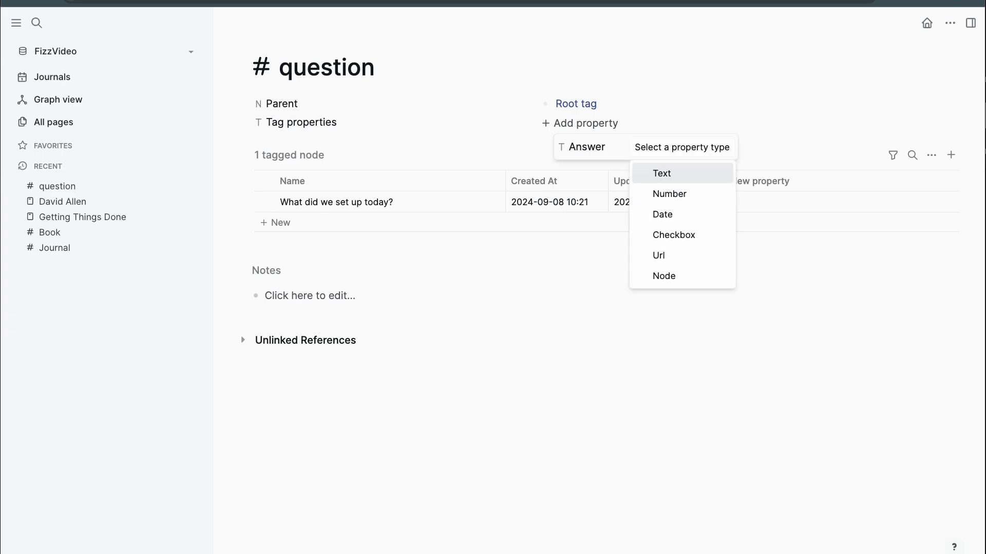
pyautogui.click(684, 173)
# Step: Allow multiple values for the question tag's Answer property
pyautogui.click(310, 146)
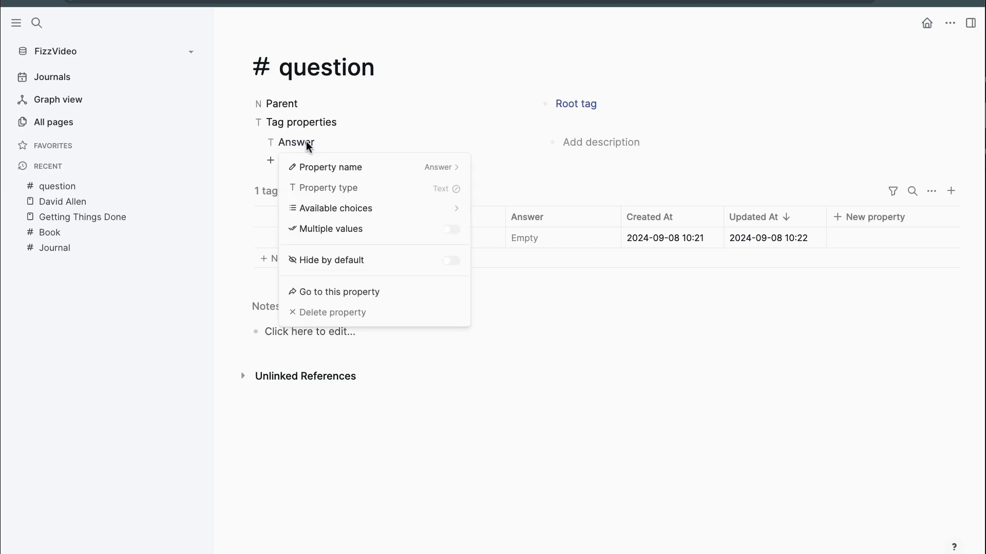
pyautogui.click(451, 230)
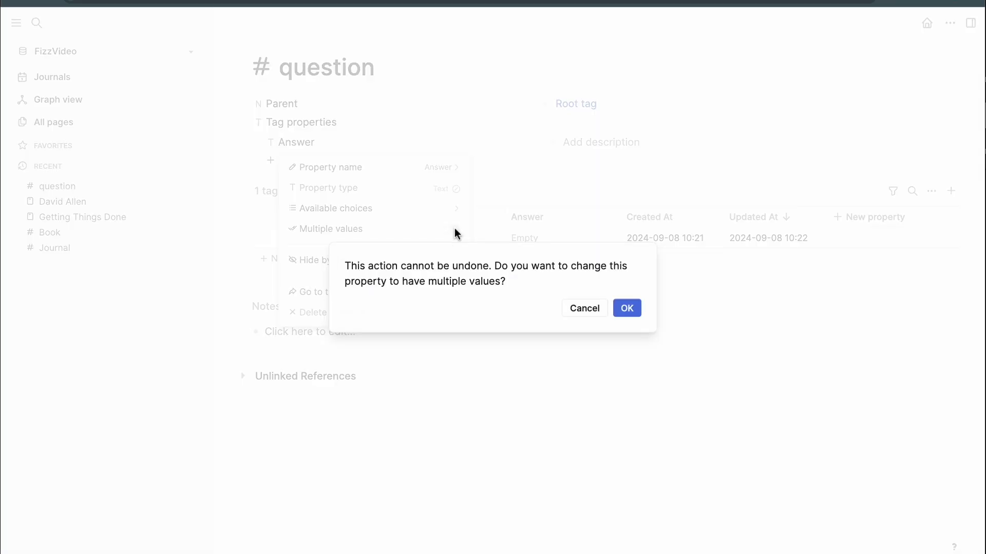
pyautogui.click(626, 310)
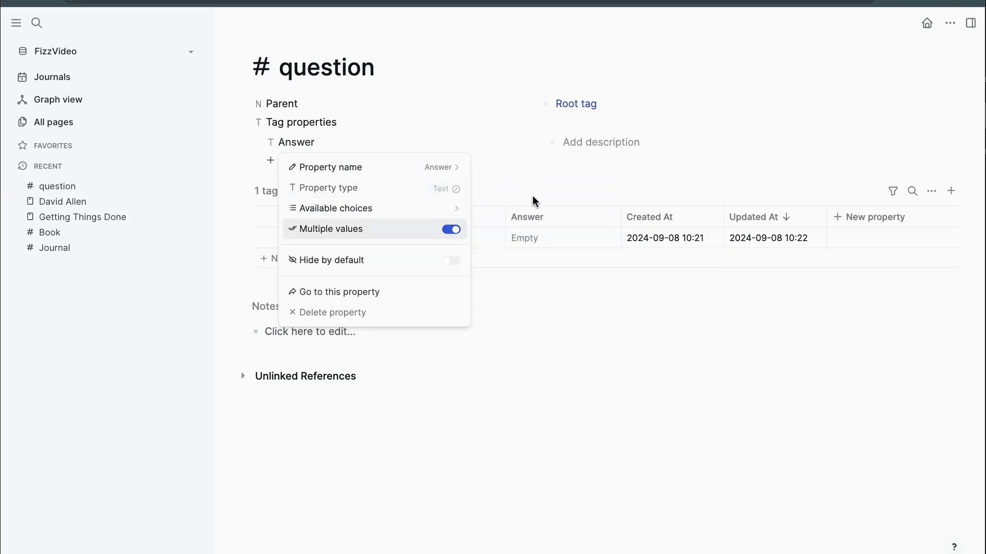
pyautogui.click(633, 169)
# Step: Return to the journal and copy all the blocks nested under "What did we set up today?" into its Answer property
pyautogui.press('g')
pyautogui.press('j')
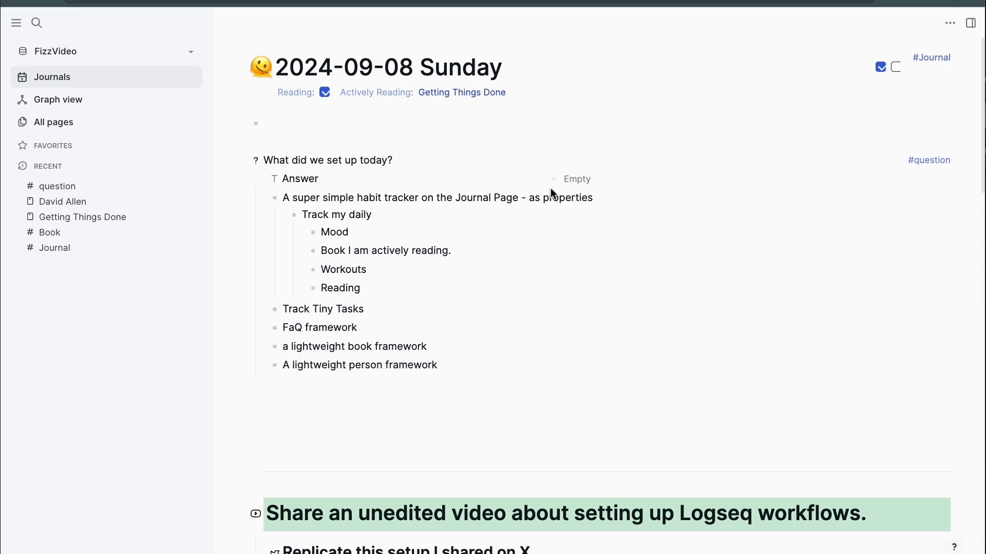
pyautogui.click(285, 199)
pyautogui.moveTo(285, 199)
pyautogui.mouseDown()
pyautogui.moveTo(391, 357)
pyautogui.moveTo(451, 363)
pyautogui.mouseUp()
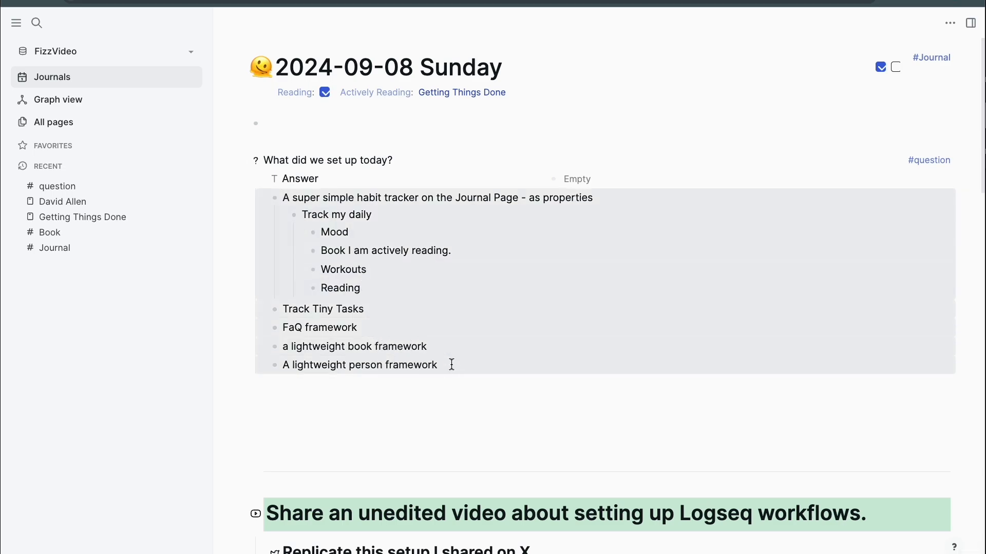
pyautogui.hotkey('ctrl', 'c')
pyautogui.click(585, 179)
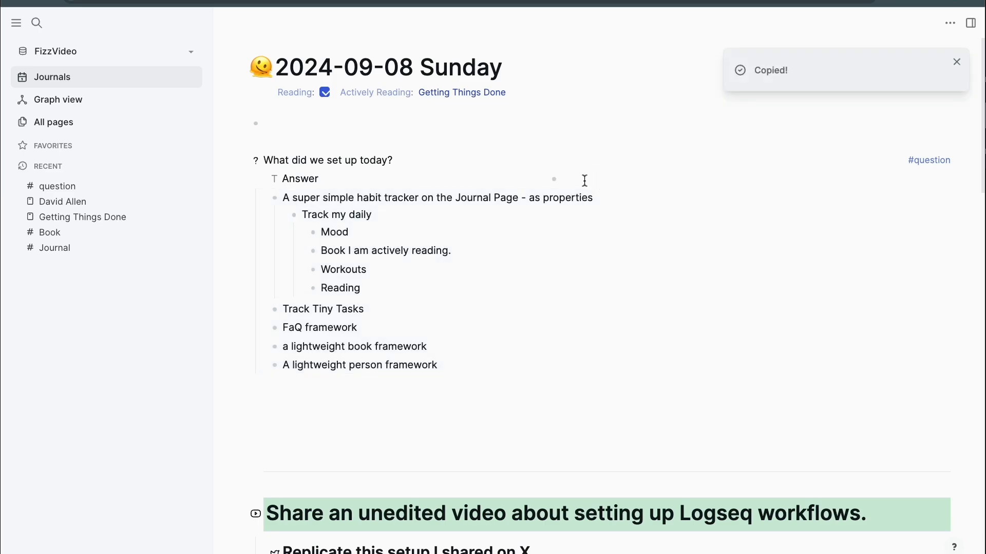
pyautogui.hotkey('ctrl', 'v')
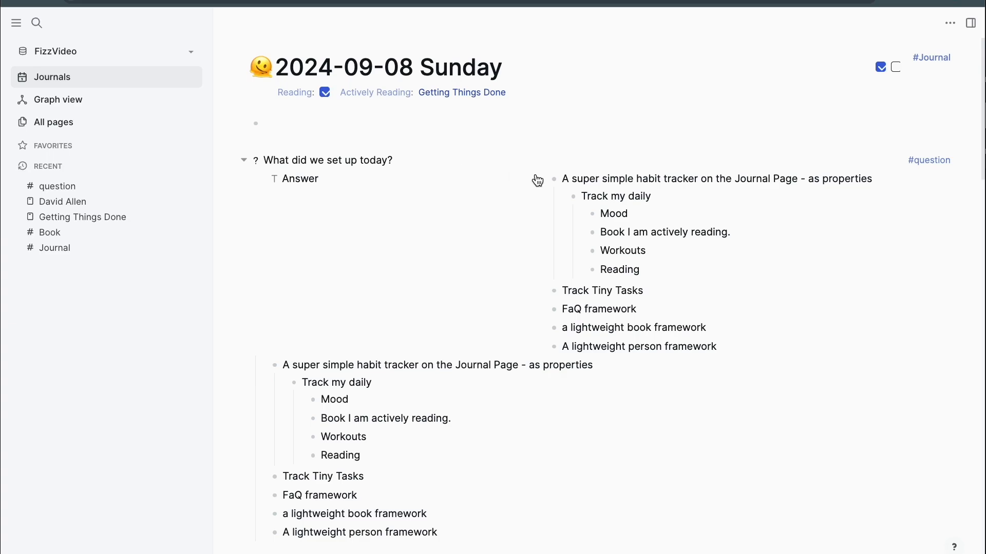
# Step: Tag the first answer, "A super simple habit tracker on the Journal Page - as properties", with a new tag named Tido
pyautogui.click(740, 182)
pyautogui.click(566, 180)
pyautogui.click(562, 177)
pyautogui.write('#Ti')
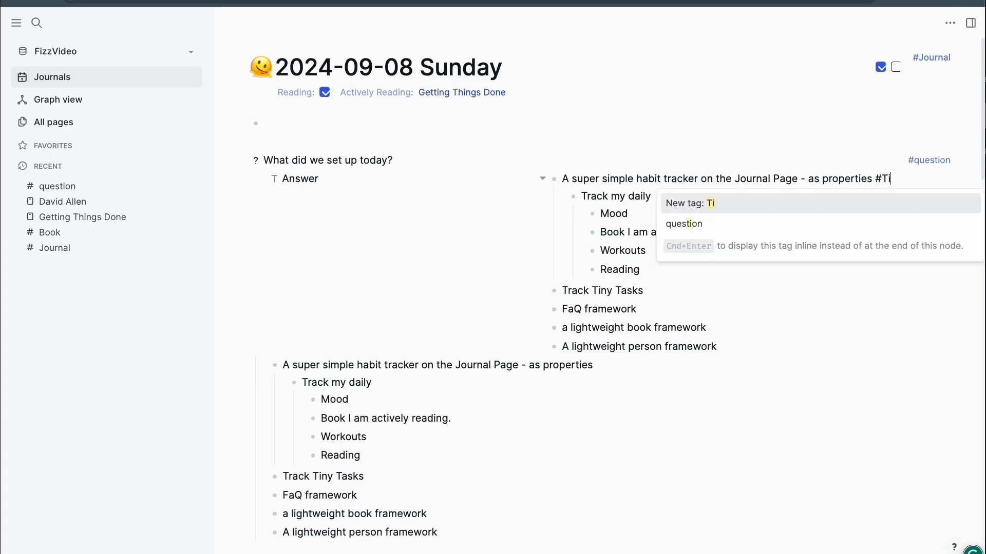
pyautogui.write('do')
pyautogui.press('Return')
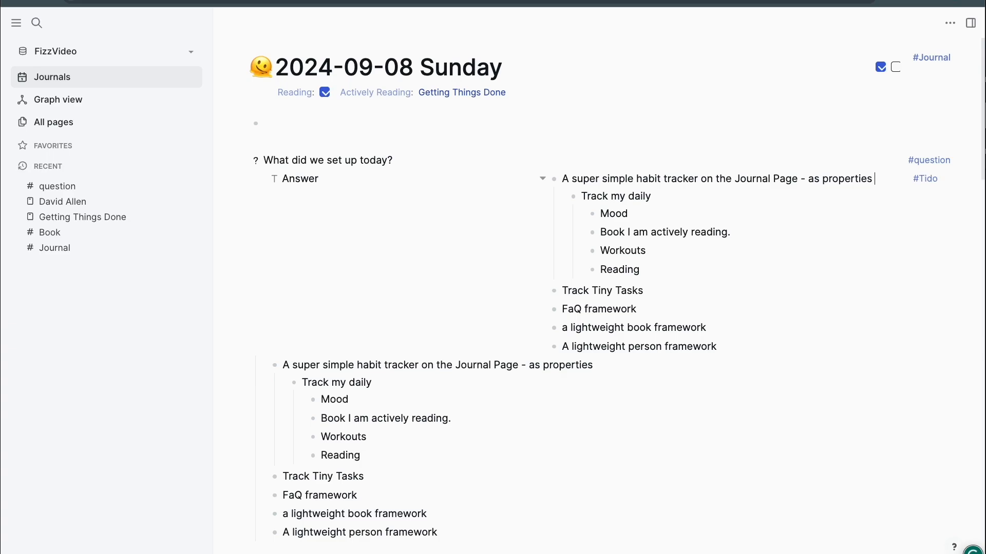
# Step: Open the Tido tag and add a tag property named tido with the Checkbox type
pyautogui.click(926, 179)
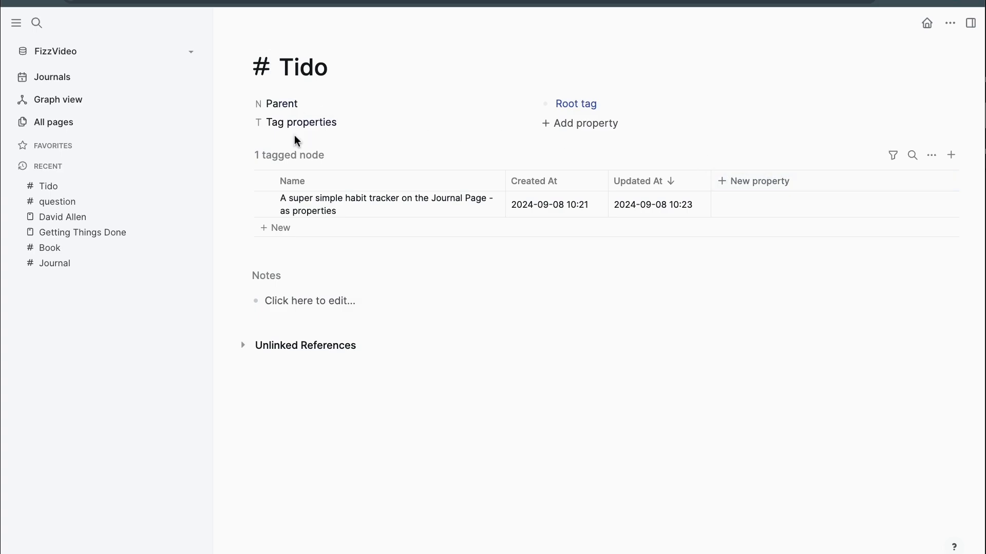
pyautogui.click(575, 135)
pyautogui.write('tido')
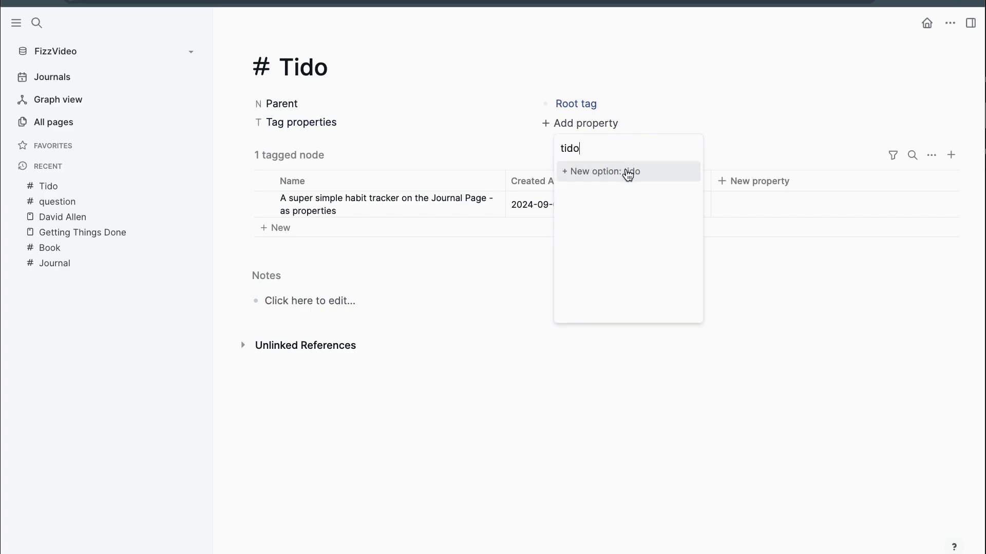
pyautogui.click(627, 173)
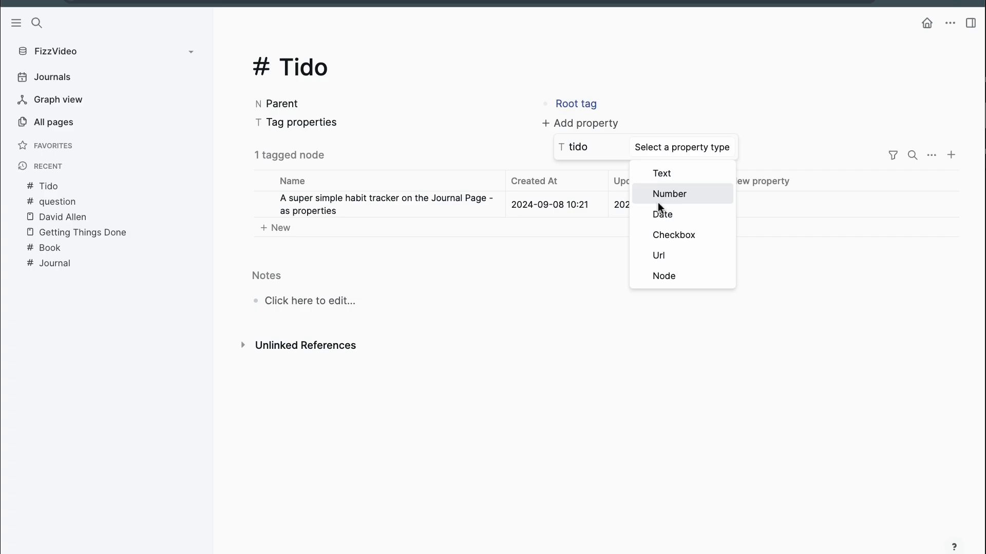
pyautogui.click(679, 235)
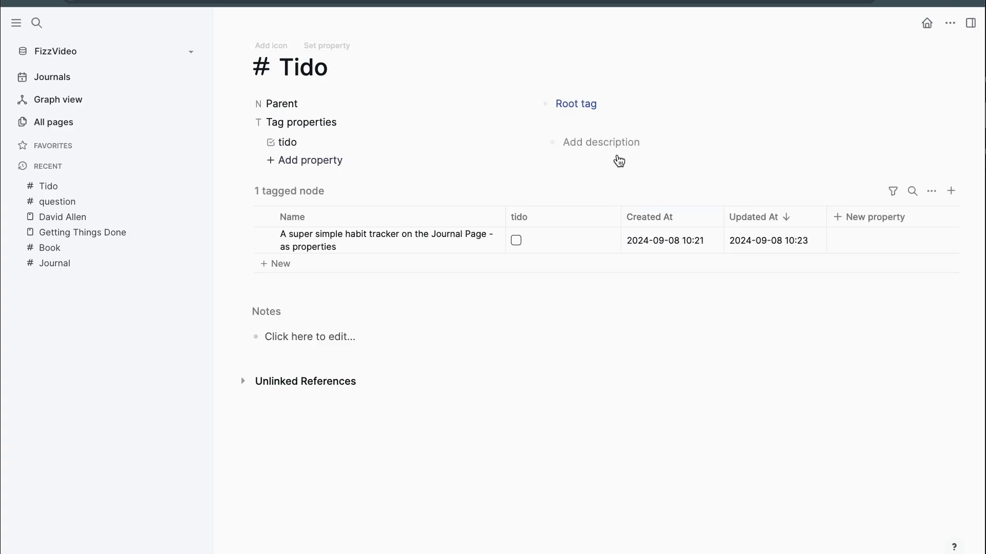
# Step: Set the tido property's UI position to Beginning of the block
pyautogui.click(297, 149)
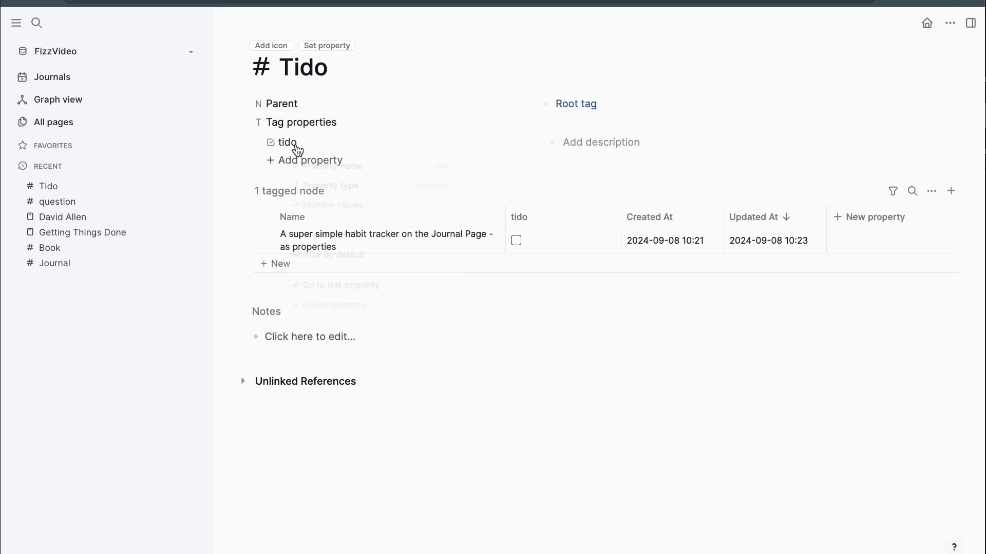
pyautogui.moveTo(410, 198)
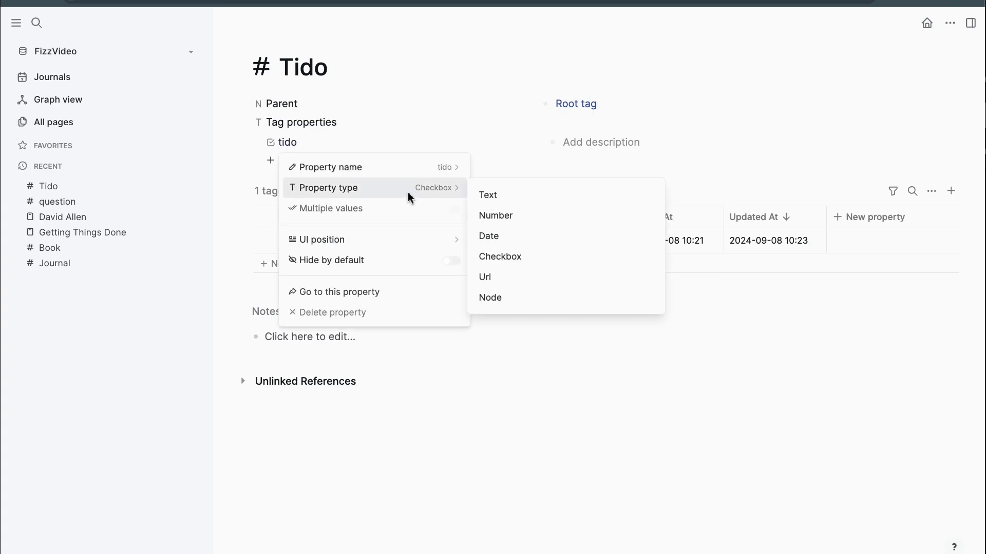
pyautogui.moveTo(417, 241)
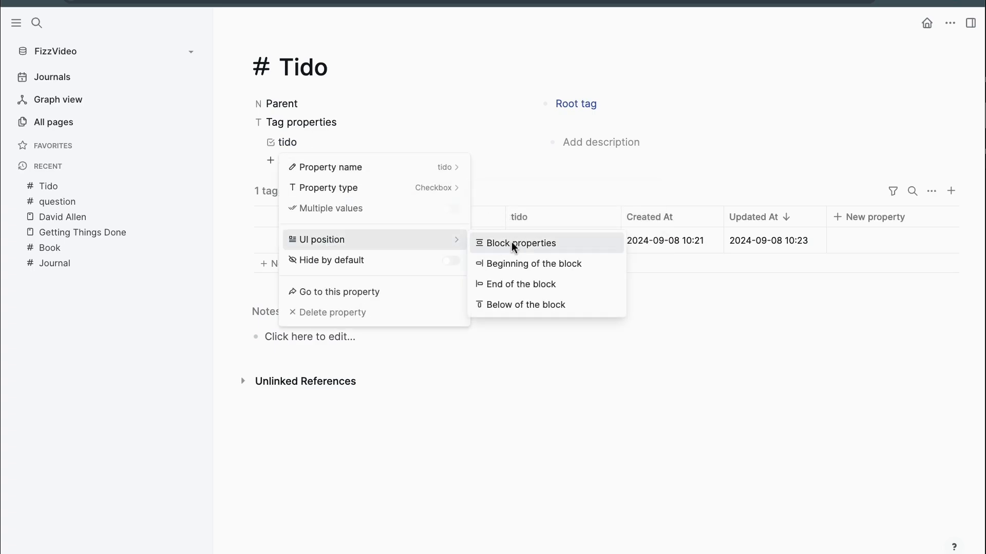
pyautogui.click(508, 268)
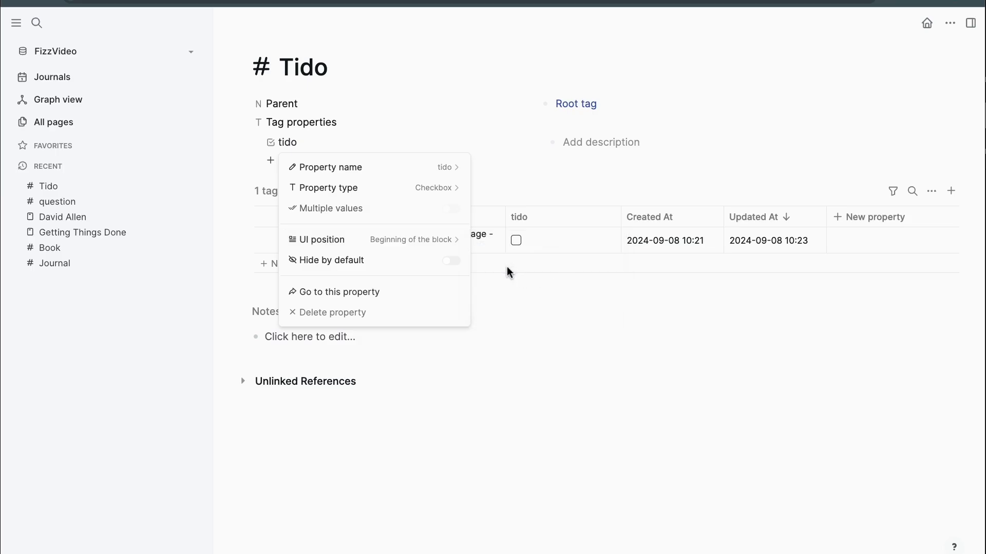
pyautogui.click(499, 117)
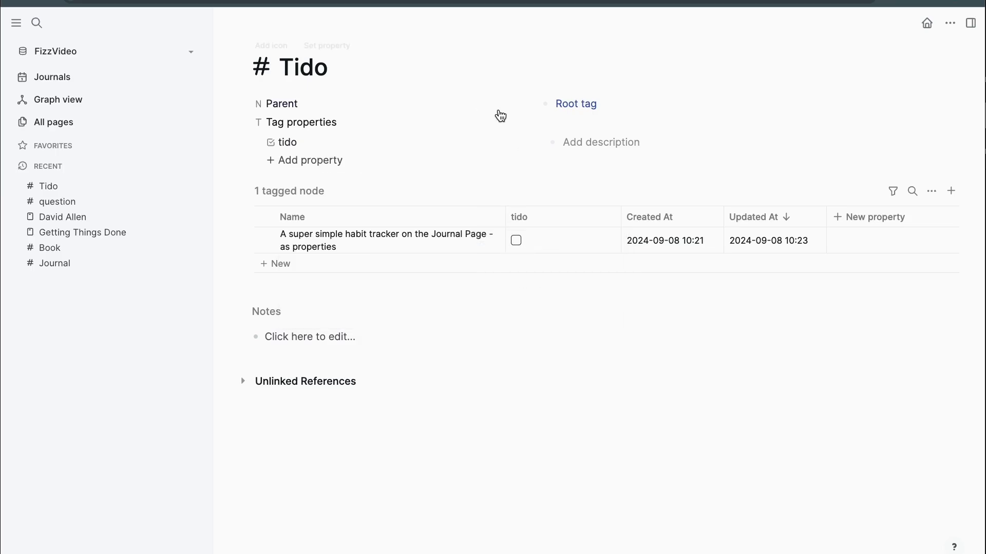
# Step: Return to the journal and try toggling the tido checkbox of the first answer, "A super simple habit tracker on the Journal Page - as properties"
pyautogui.press('g')
pyautogui.press('j')
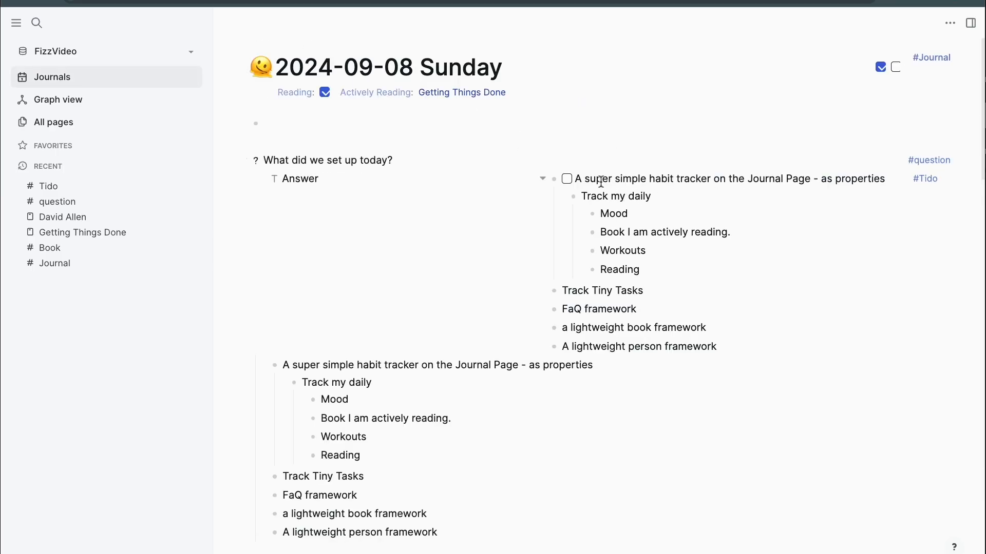
pyautogui.click(567, 179)
pyautogui.click(574, 183)
pyautogui.click(570, 183)
pyautogui.click(571, 183)
pyautogui.click(571, 184)
pyautogui.click(572, 184)
# Step: Tag "Track my daily" and its child "Mood" in the Answer property with Tido and check both off
pyautogui.write('#ti')
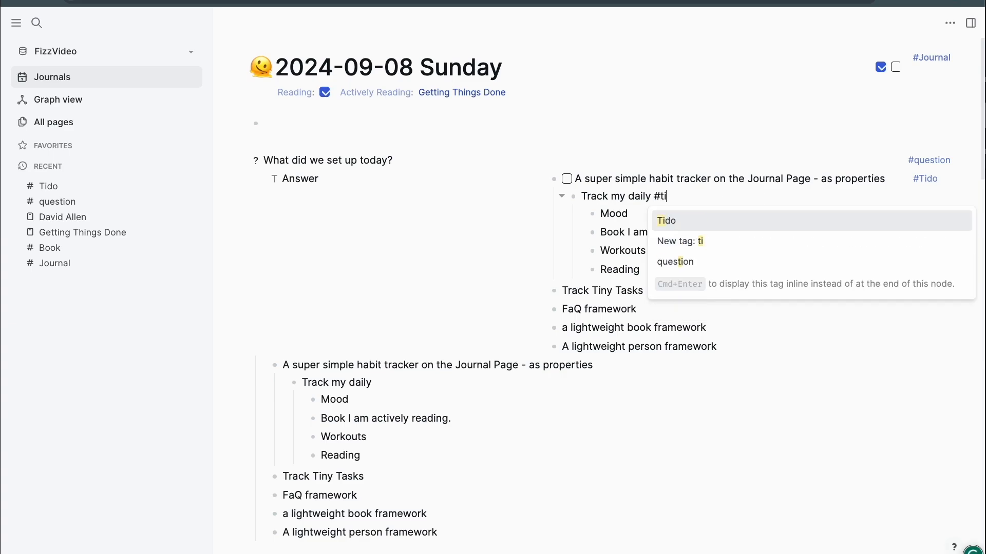
pyautogui.press('Return')
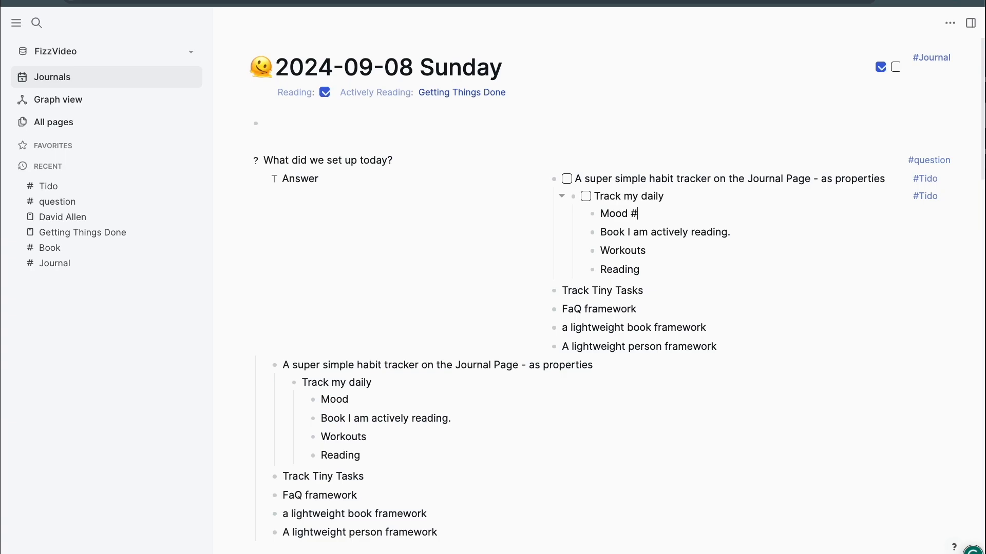
pyautogui.write('ti')
pyautogui.press('Return')
pyautogui.click(606, 213)
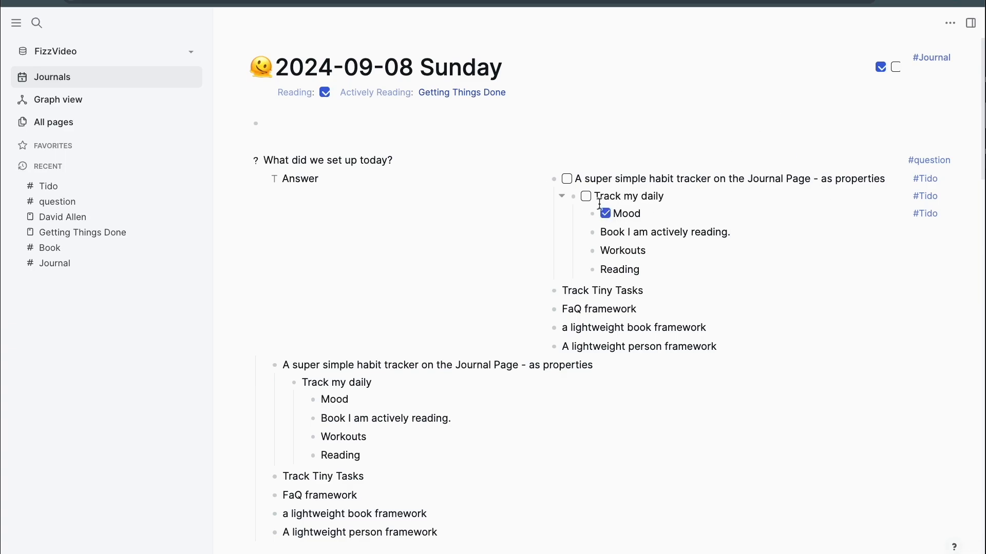
pyautogui.click(585, 196)
# Step: Check off the first answer and make it a Task as well, looking through the available statuses without picking one
pyautogui.press('super+Return')
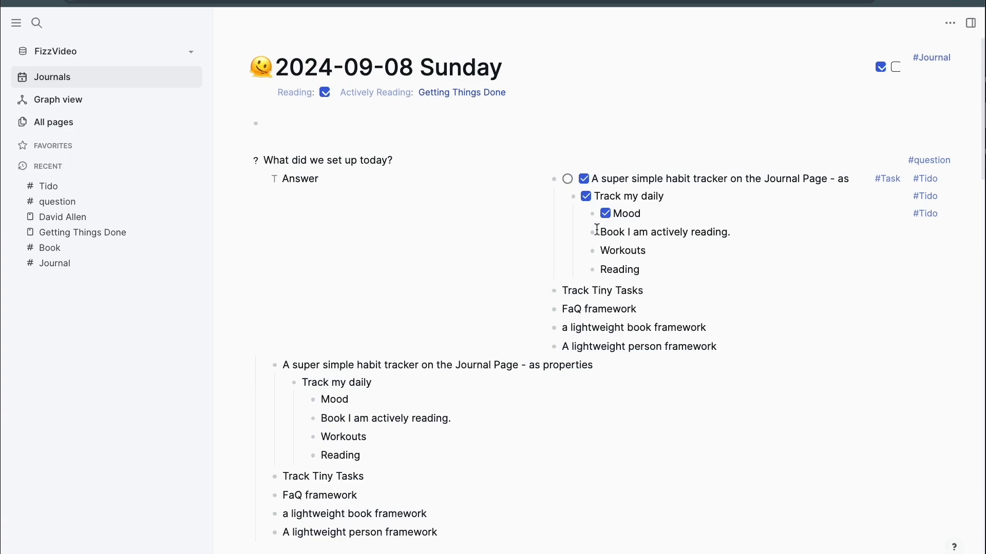
pyautogui.click(569, 179)
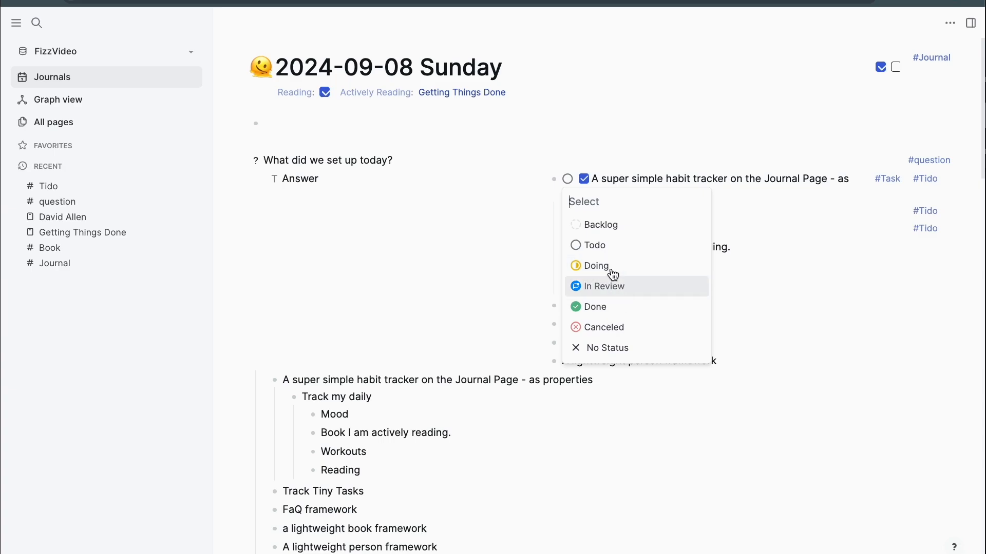
pyautogui.click(802, 266)
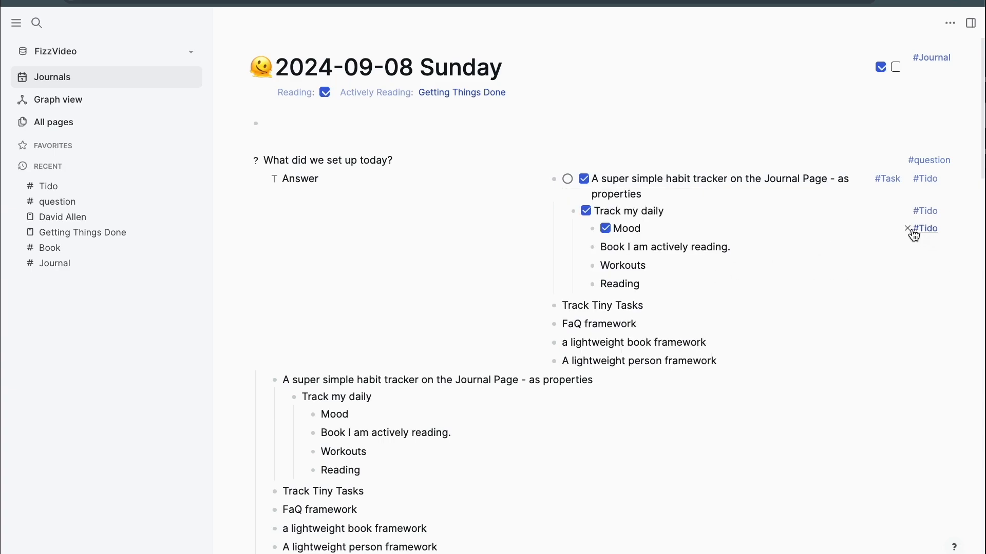
# Step: Tag the "Workouts" and "Book I am actively reading." answer blocks with Tido and check both off
pyautogui.click(676, 272)
pyautogui.write('#tido')
pyautogui.press('Return')
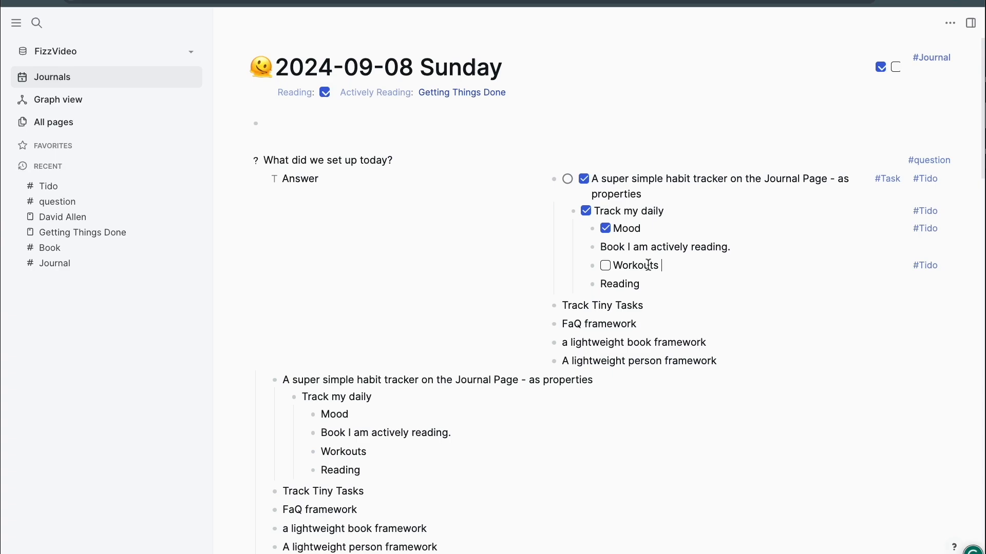
pyautogui.click(740, 250)
pyautogui.write('#Ti')
pyautogui.press('Return')
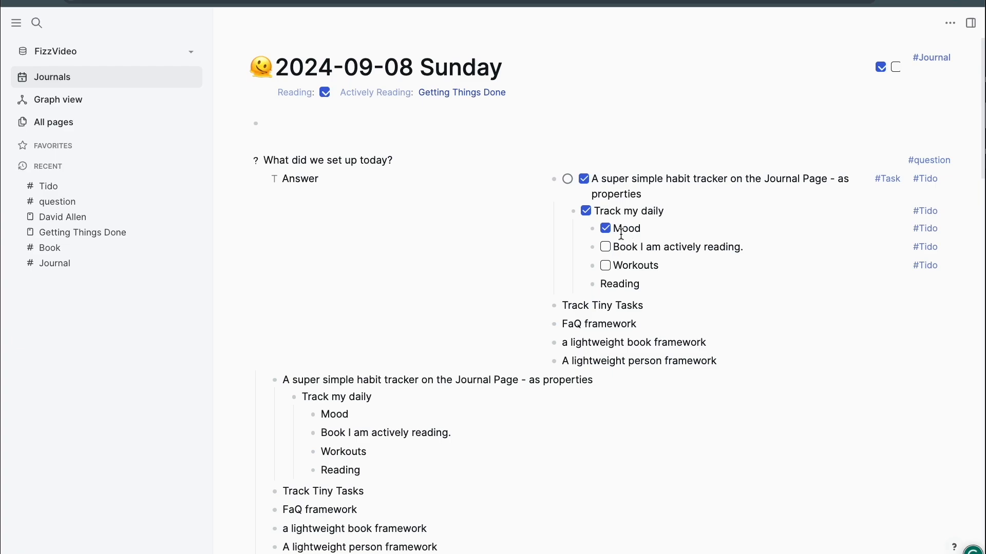
pyautogui.click(606, 248)
pyautogui.click(606, 266)
# Step: Tag the "Reading" block under "Track my daily" in the Answer property with Tido and check it off
pyautogui.write('#t')
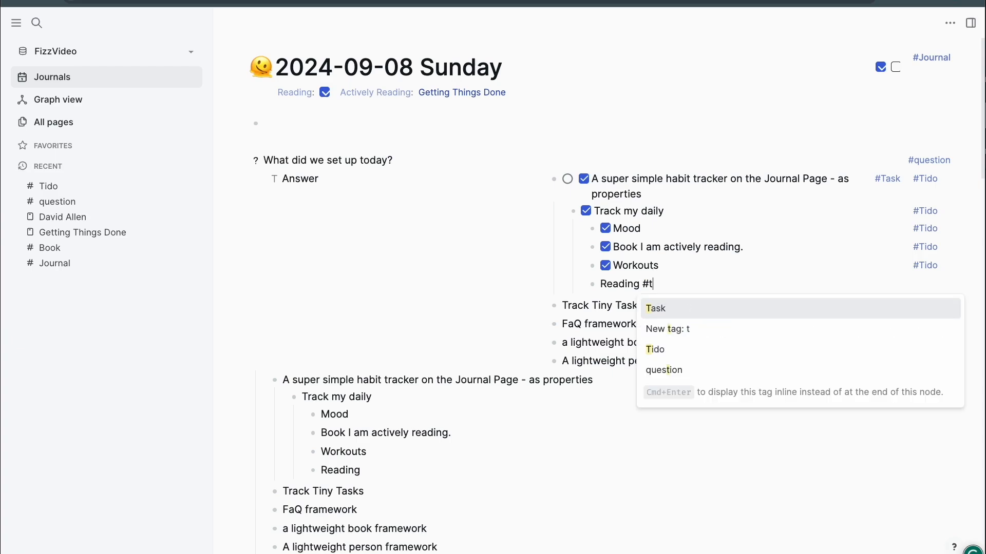
pyautogui.press('Down')
pyautogui.press('Down')
pyautogui.press('Return')
pyautogui.click(605, 284)
# Step: Tag the "Track Tiny Tasks" answer with Tido and check it off
pyautogui.click(682, 306)
pyautogui.write('#tid')
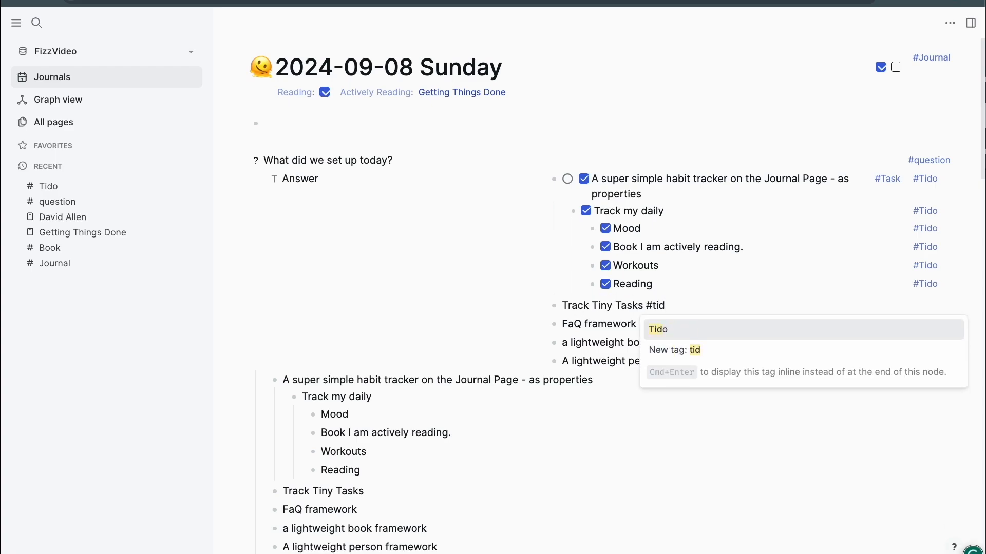
pyautogui.press('Return')
pyautogui.click(567, 305)
# Step: Tag the "FaQ framework" and "a lightweight book framework" answers with Tido and check both off
pyautogui.click(659, 332)
pyautogui.write('#tido')
pyautogui.press('Return')
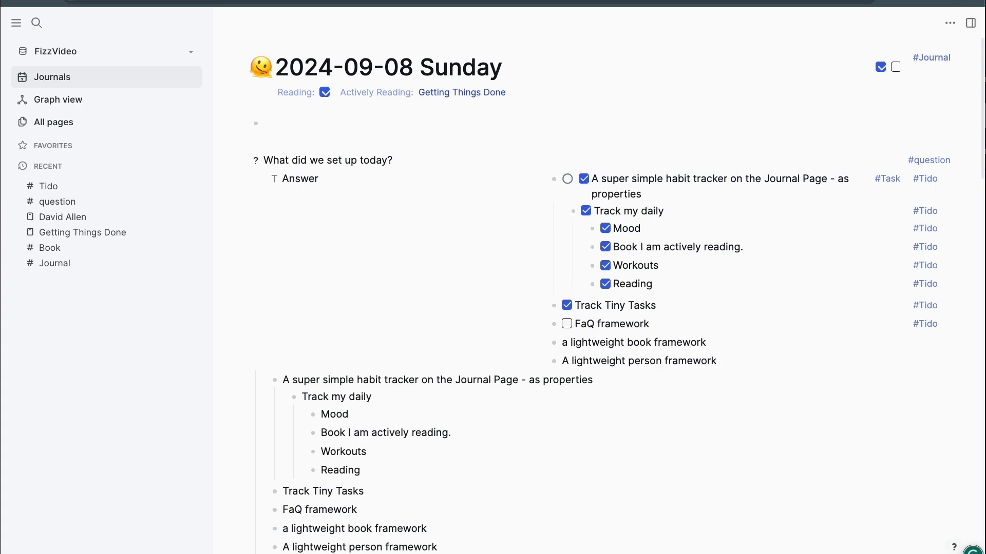
pyautogui.click(683, 342)
pyautogui.write('#')
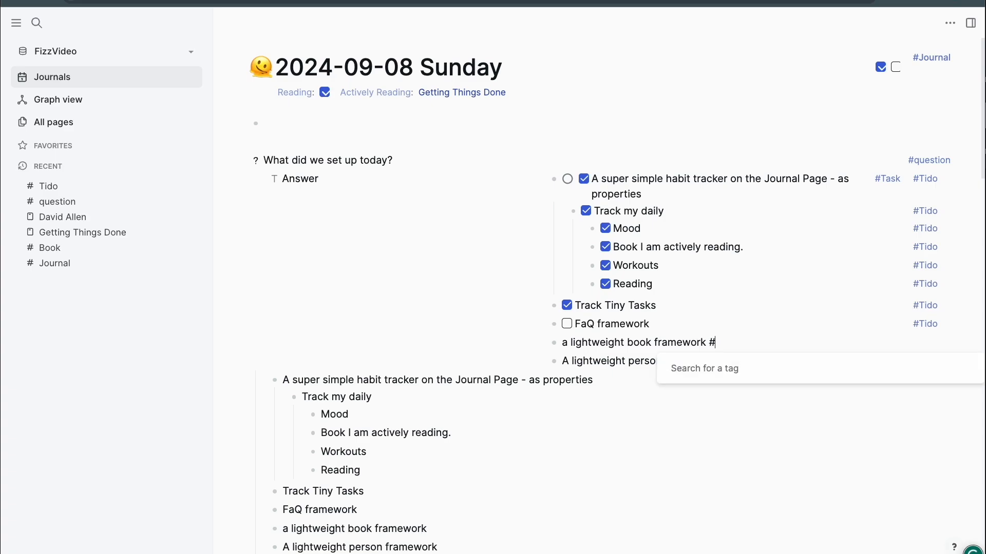
pyautogui.write('tidfo')
pyautogui.press('BackSpace')
pyautogui.press('BackSpace')
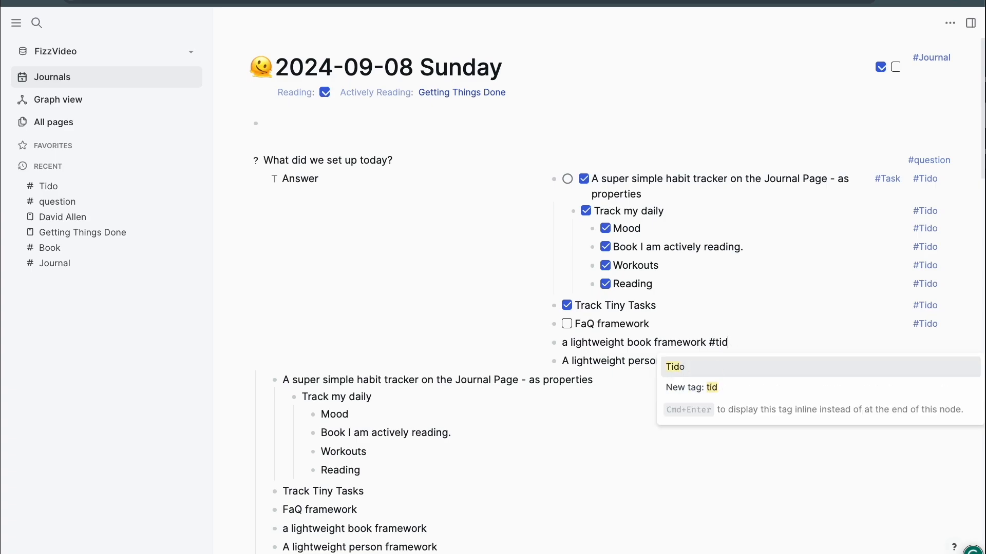
pyautogui.press('Return')
pyautogui.click(567, 324)
pyautogui.click(568, 342)
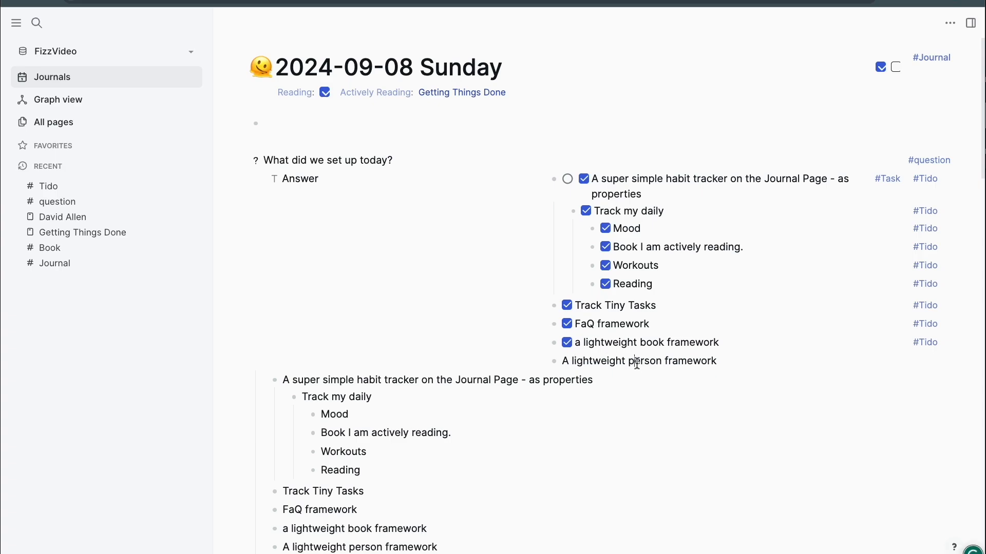